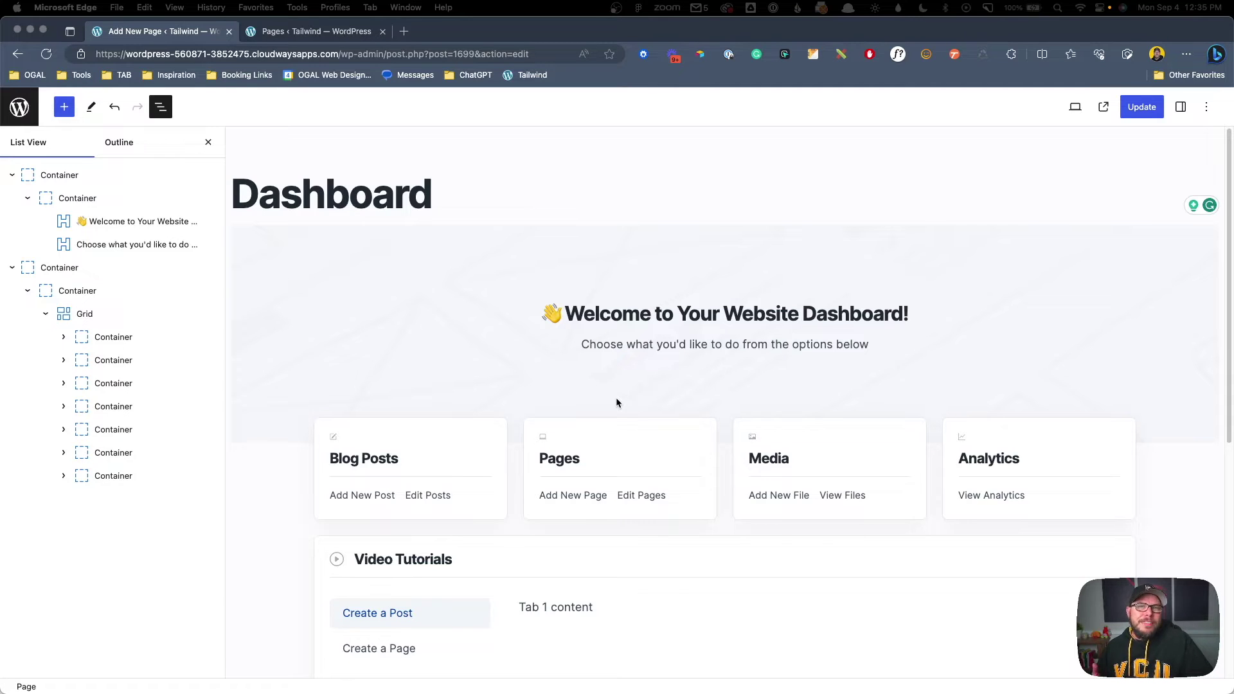
Inspect the dashboard layout: welcome header, cards section, card grid and card headings.
scroll(618, 400, "down", 4)
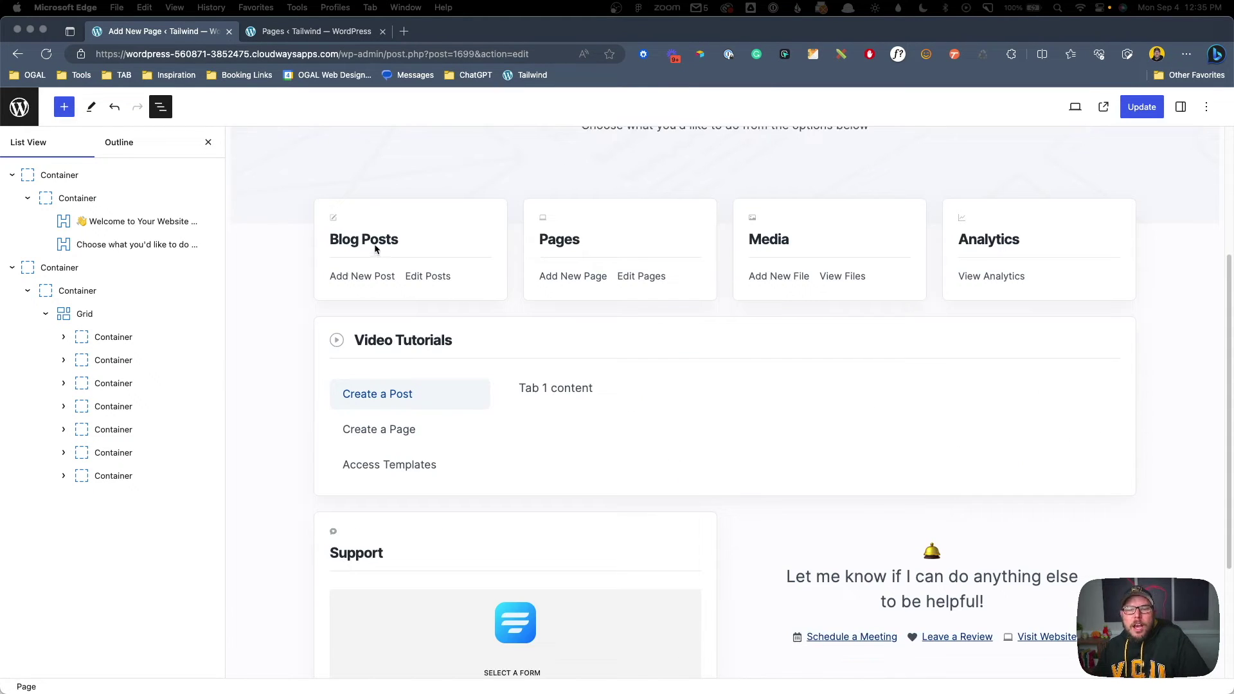
left_click(142, 175)
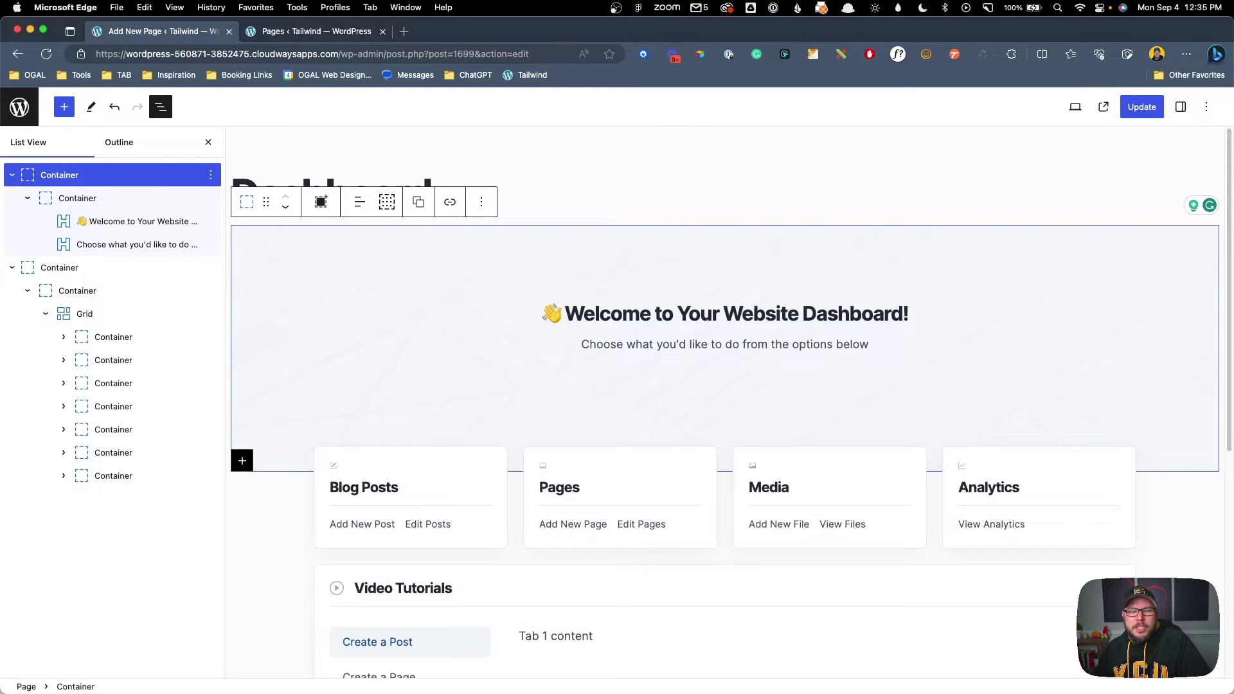
left_click(71, 272)
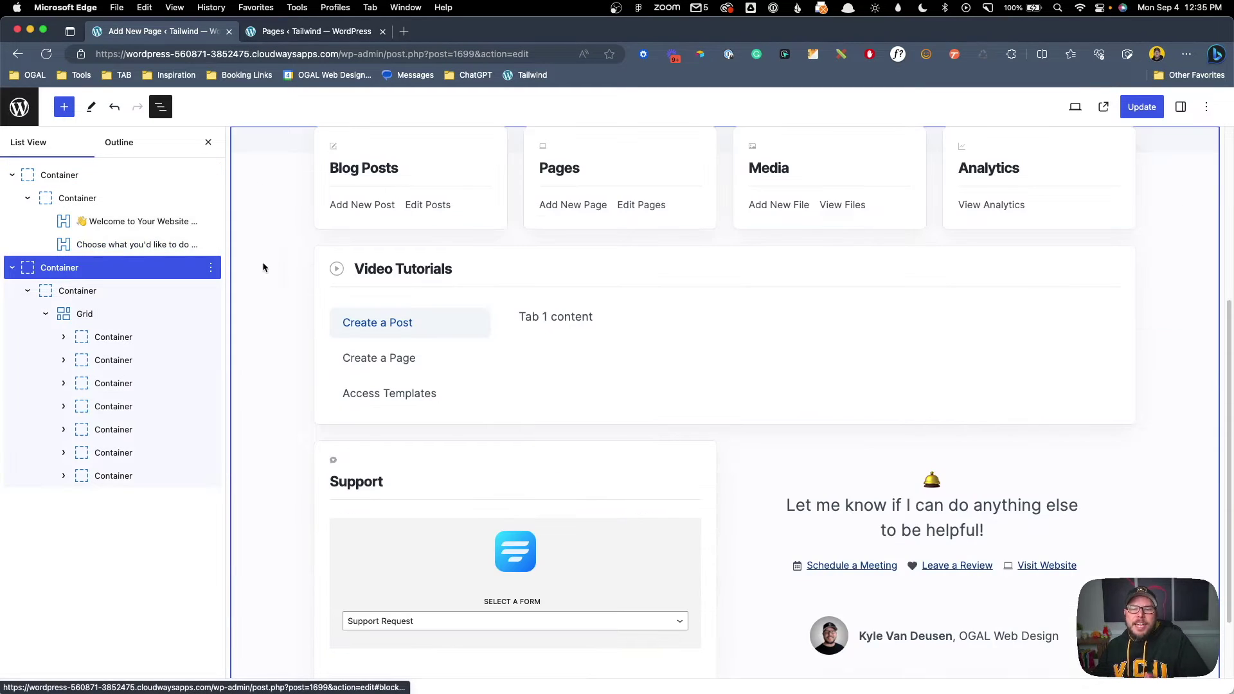
scroll(444, 313, "up", 2)
left_click(122, 313)
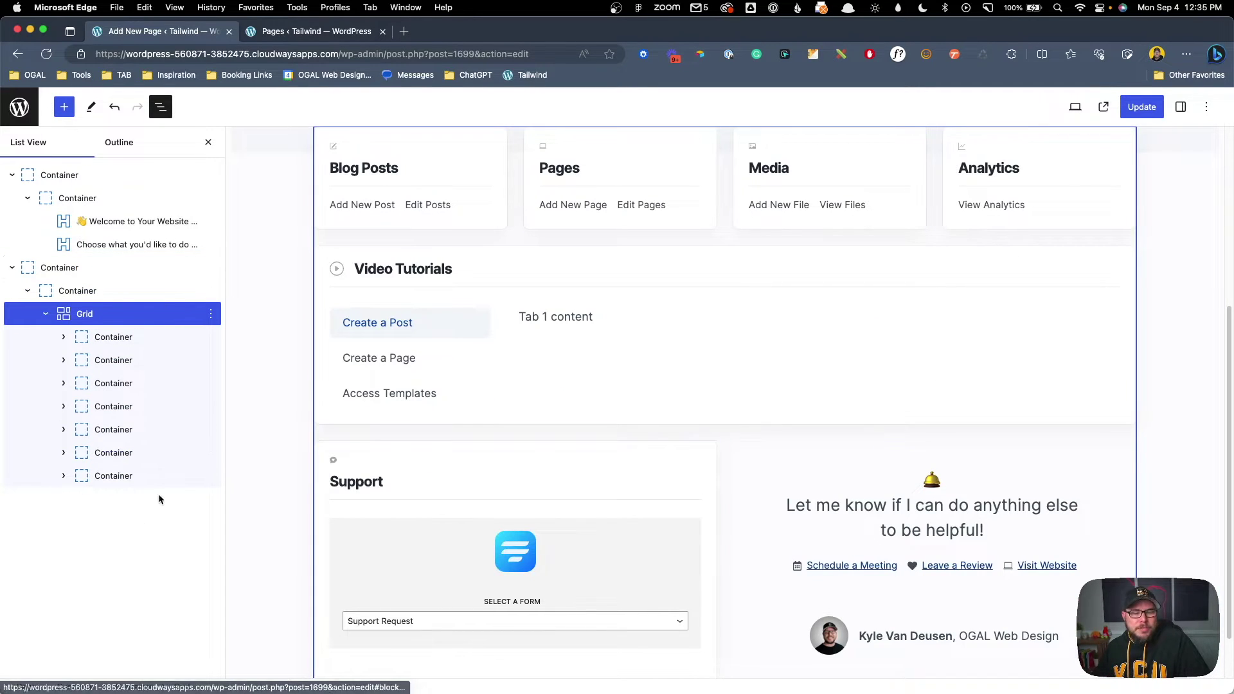
scroll(431, 187, "up", 1)
scroll(429, 187, "up", 1)
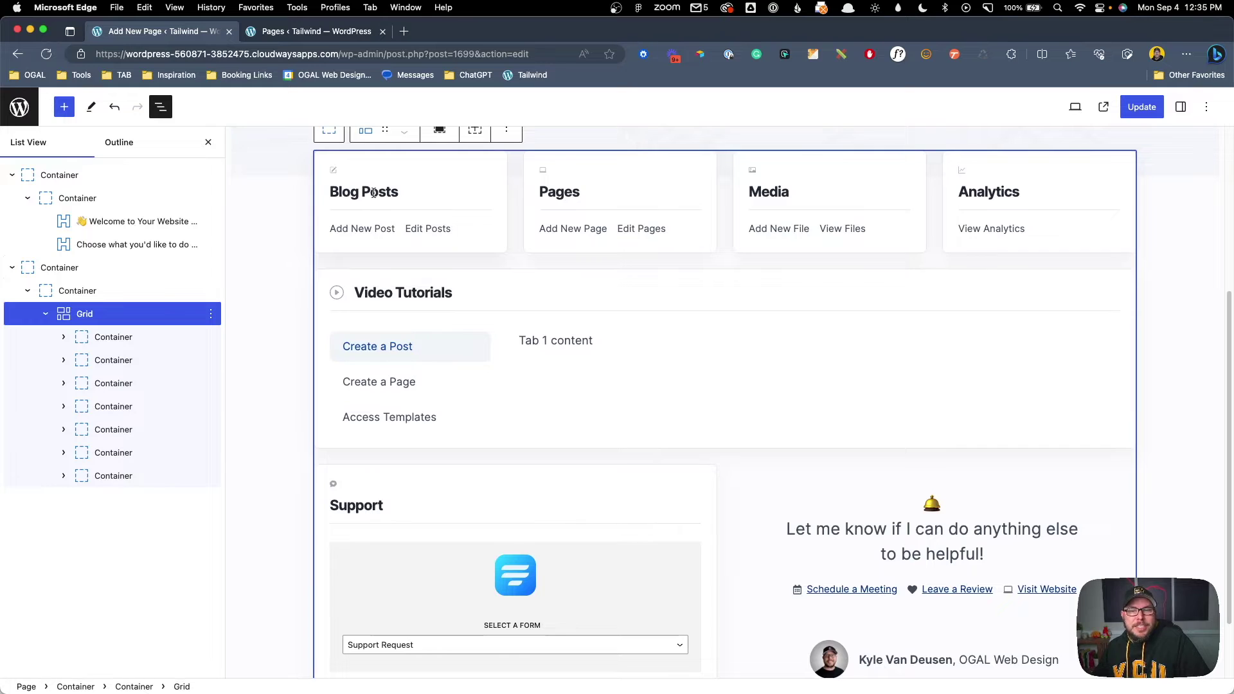
left_click(376, 225)
left_click(424, 227)
left_click(616, 230)
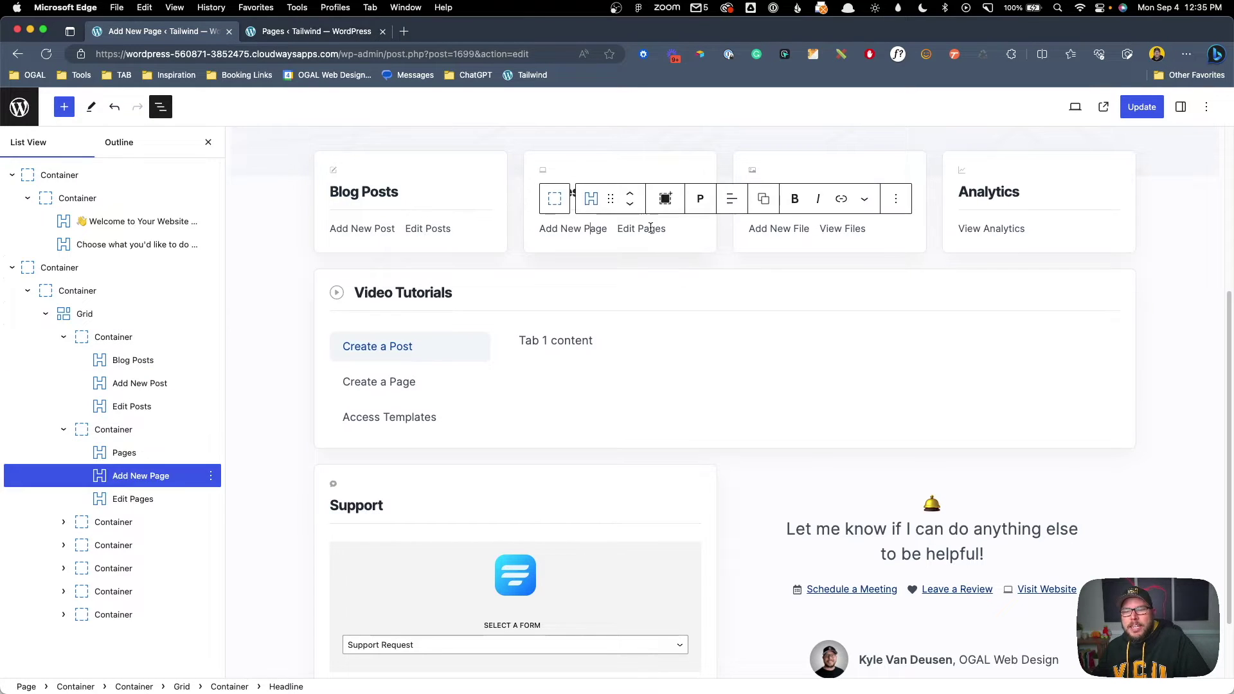
left_click(392, 293)
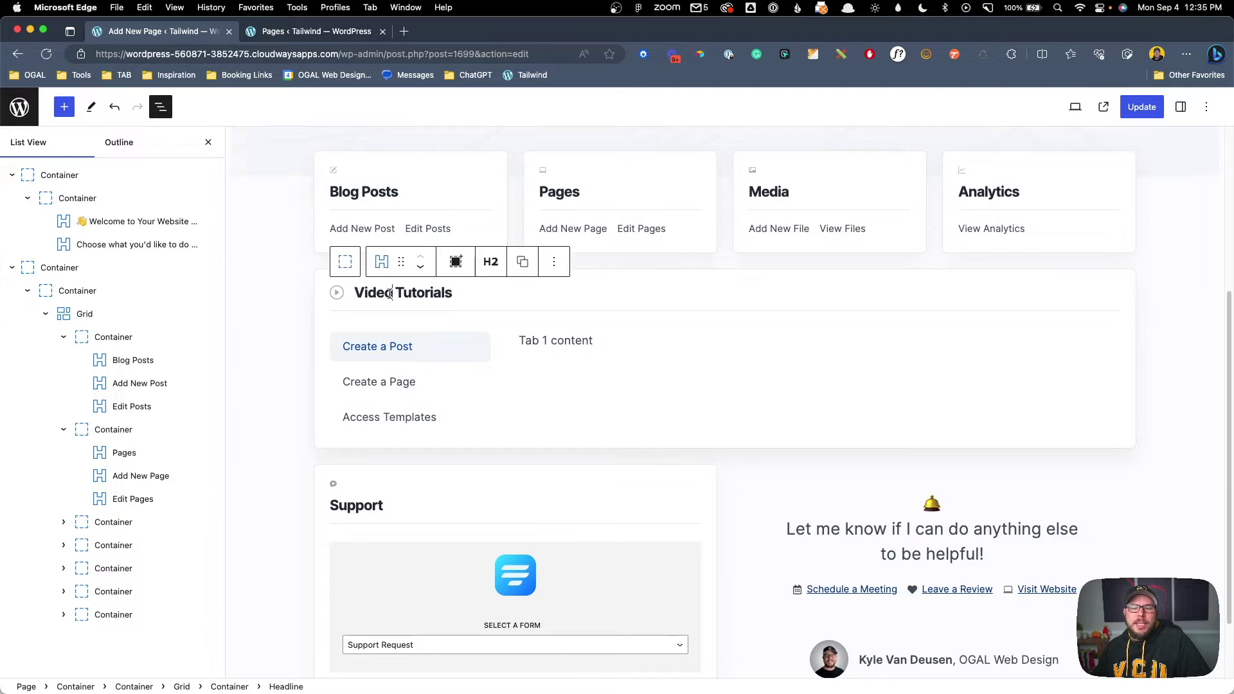
Look over the Video Tutorials tab buttons and the support form block.
left_click(400, 351)
scroll(151, 559, "down", 2)
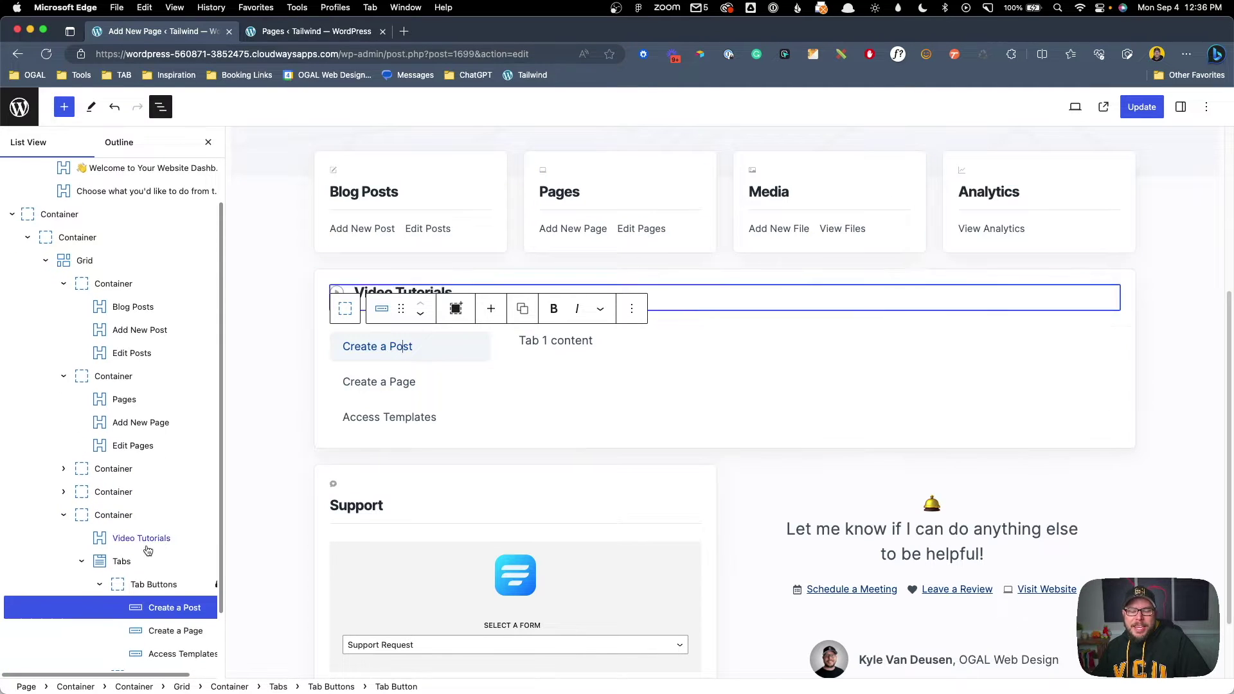
left_click(404, 382)
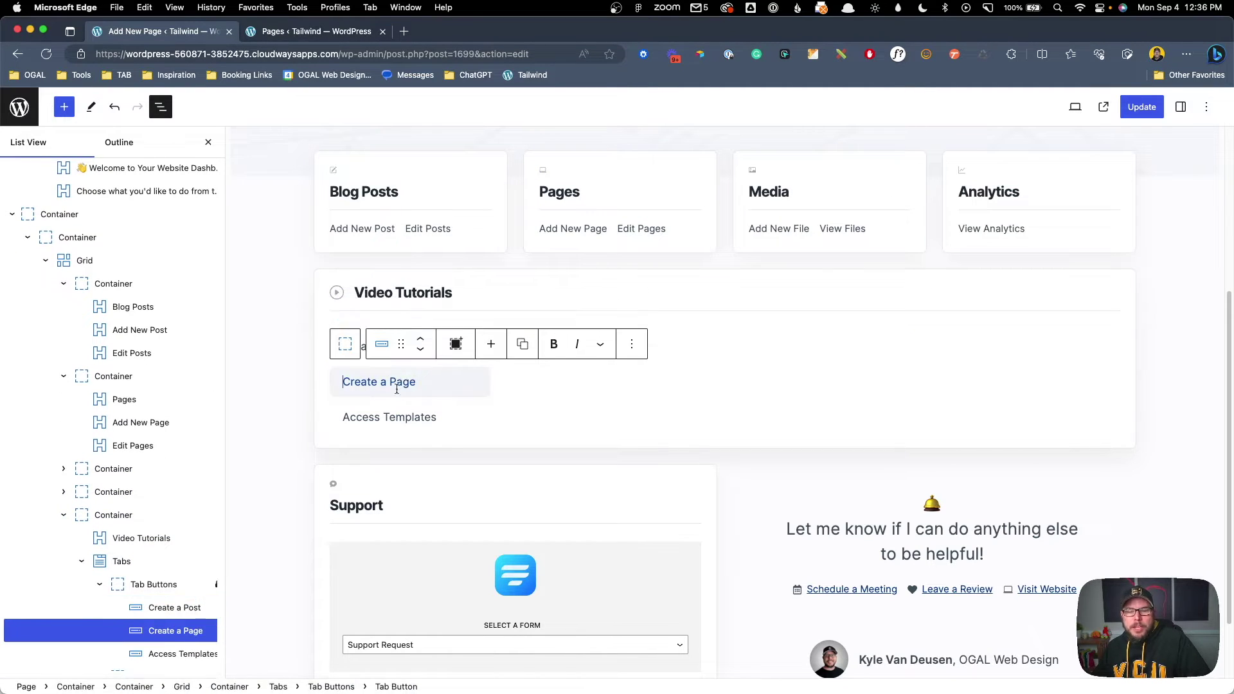
key("Down")
left_click(347, 381)
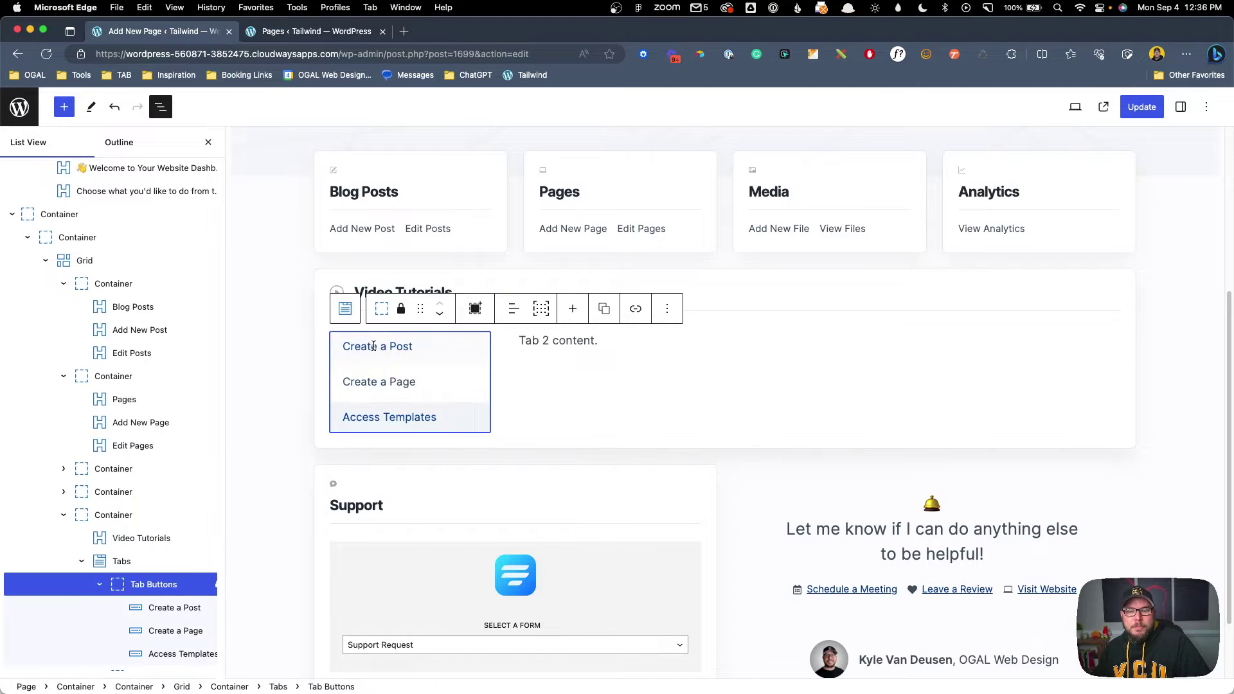
left_click(371, 346)
scroll(405, 380, "down", 3)
left_click(449, 477)
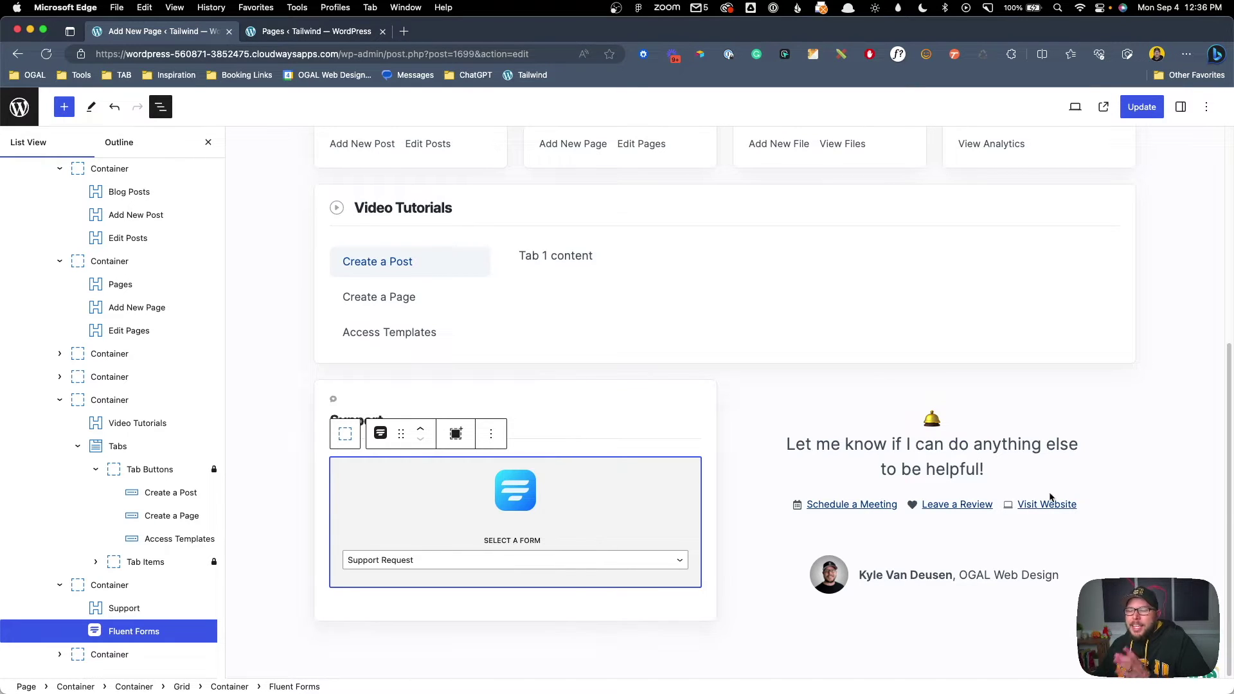
Check where the Schedule a Meeting, Leave a Review and Visit Website links point.
left_click(880, 505)
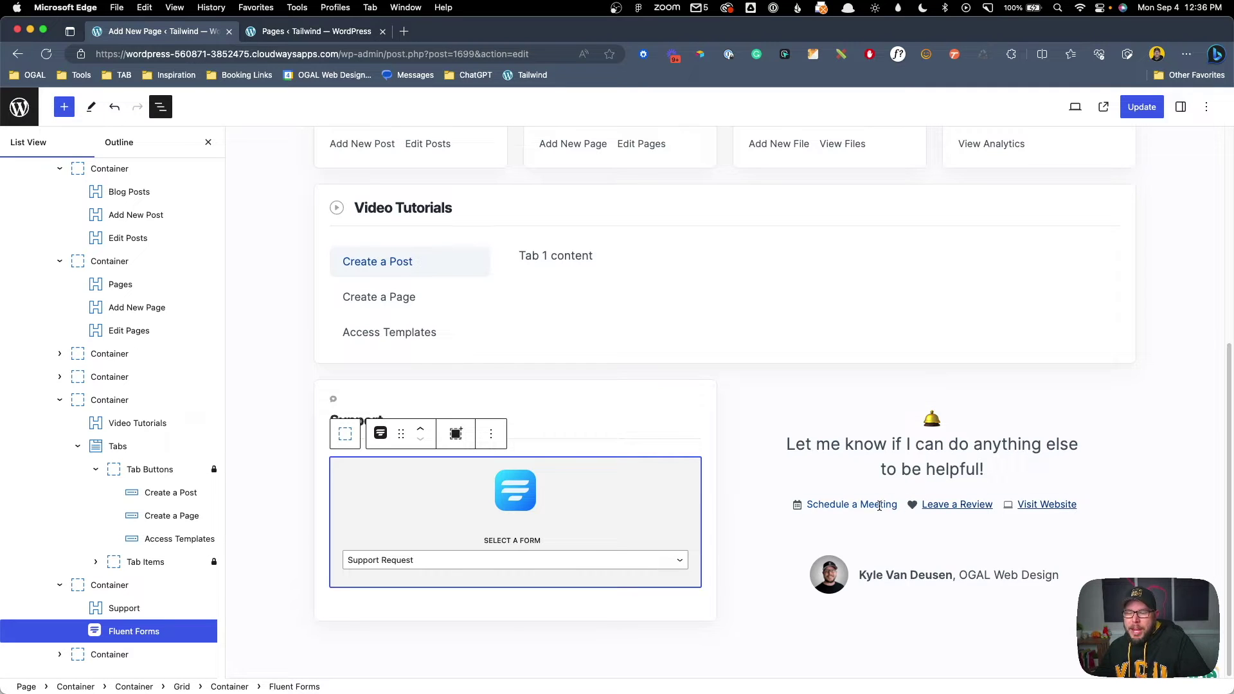
left_click(956, 504)
left_click(1046, 506)
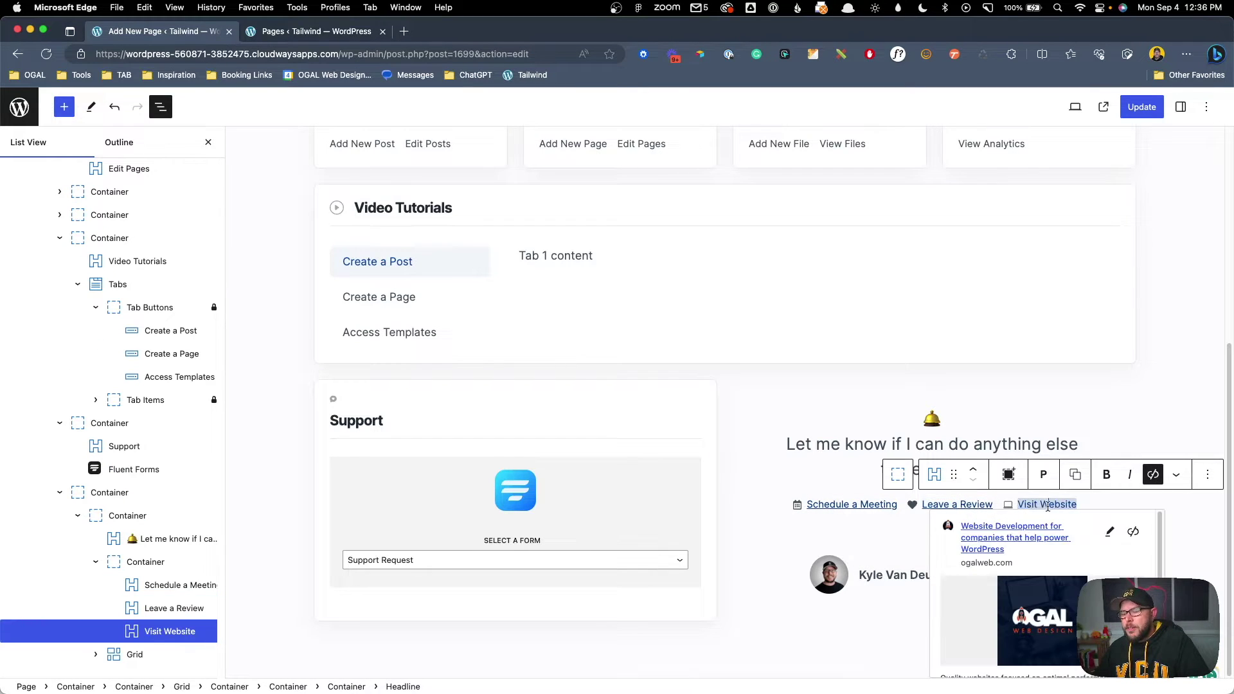
left_click(786, 477)
scroll(785, 493, "up", 5)
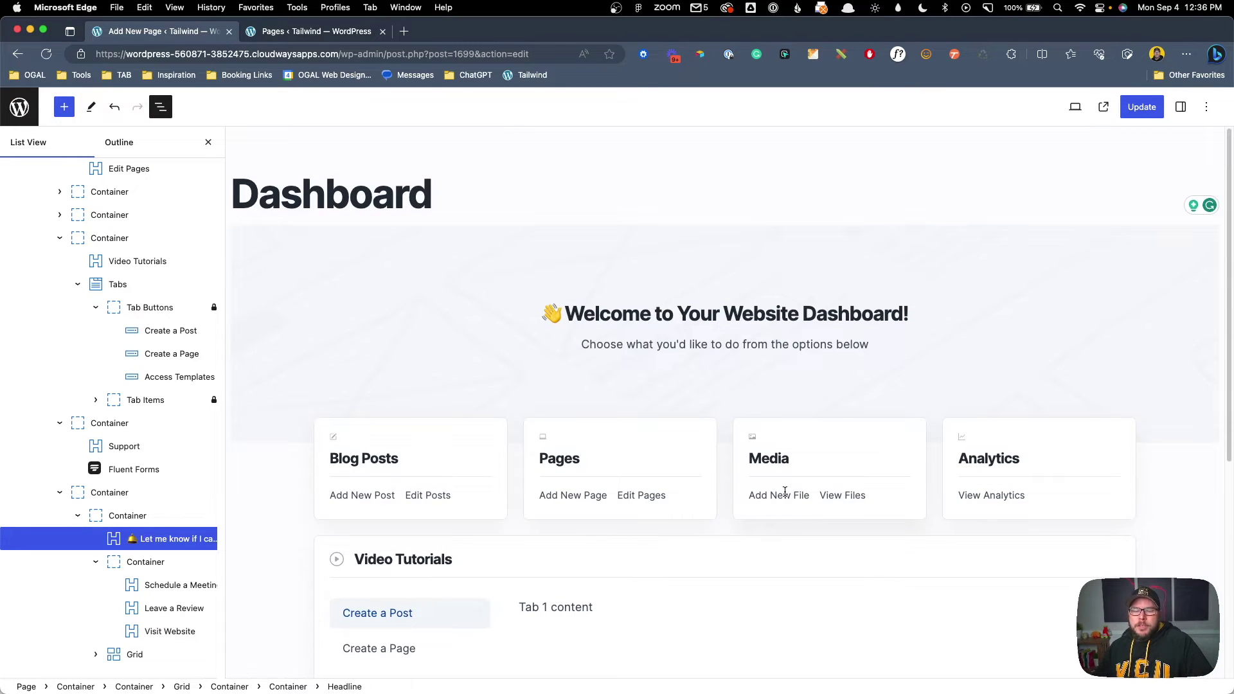
scroll(763, 441, "down", 3)
Copy the Posts > Add New link address from the Pages list tab.
left_click(364, 381)
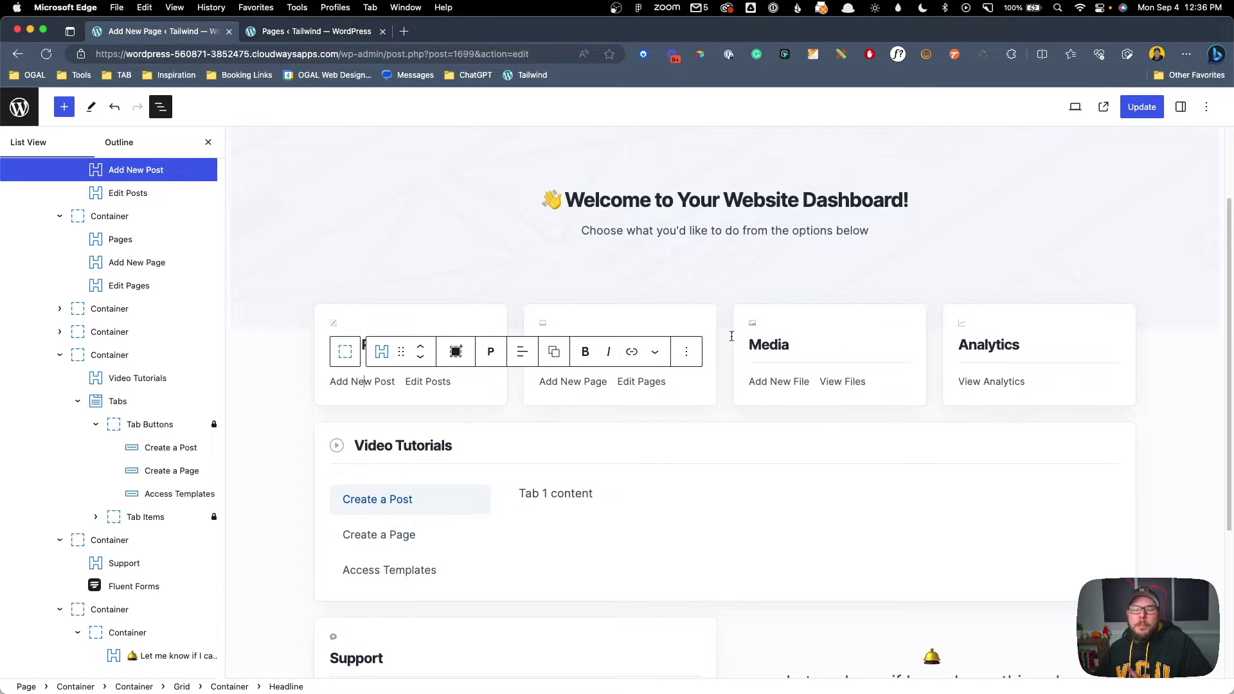
left_click(431, 251)
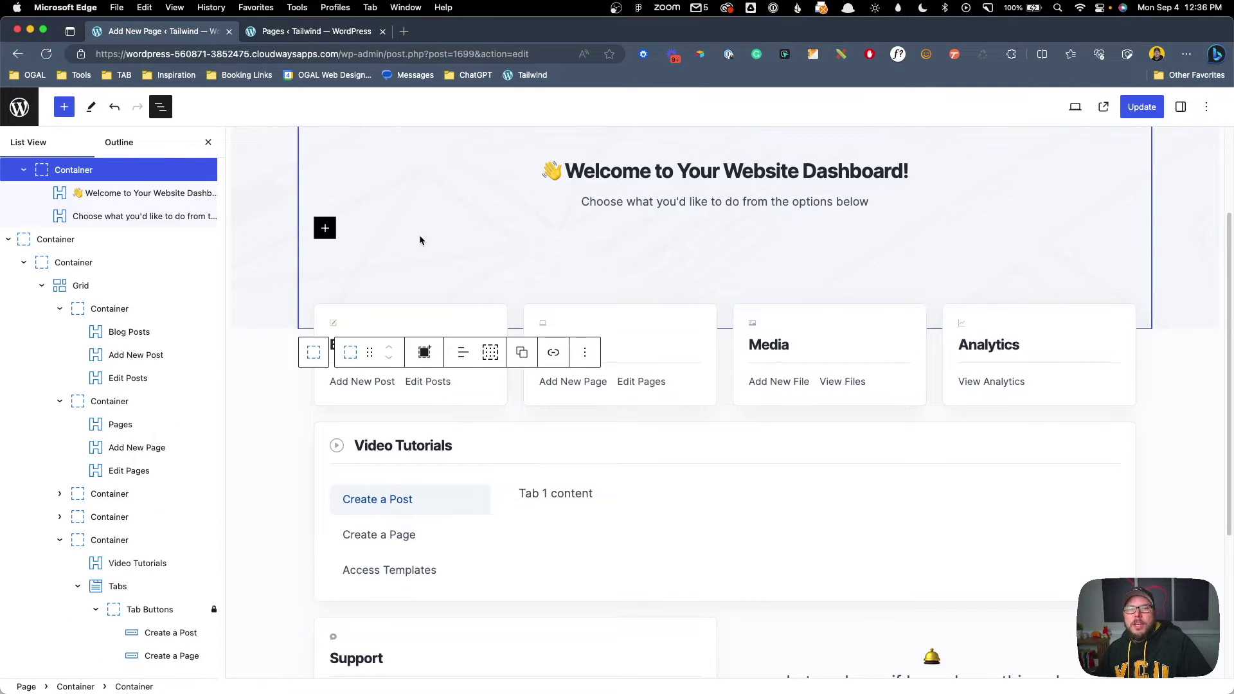
left_click(333, 29)
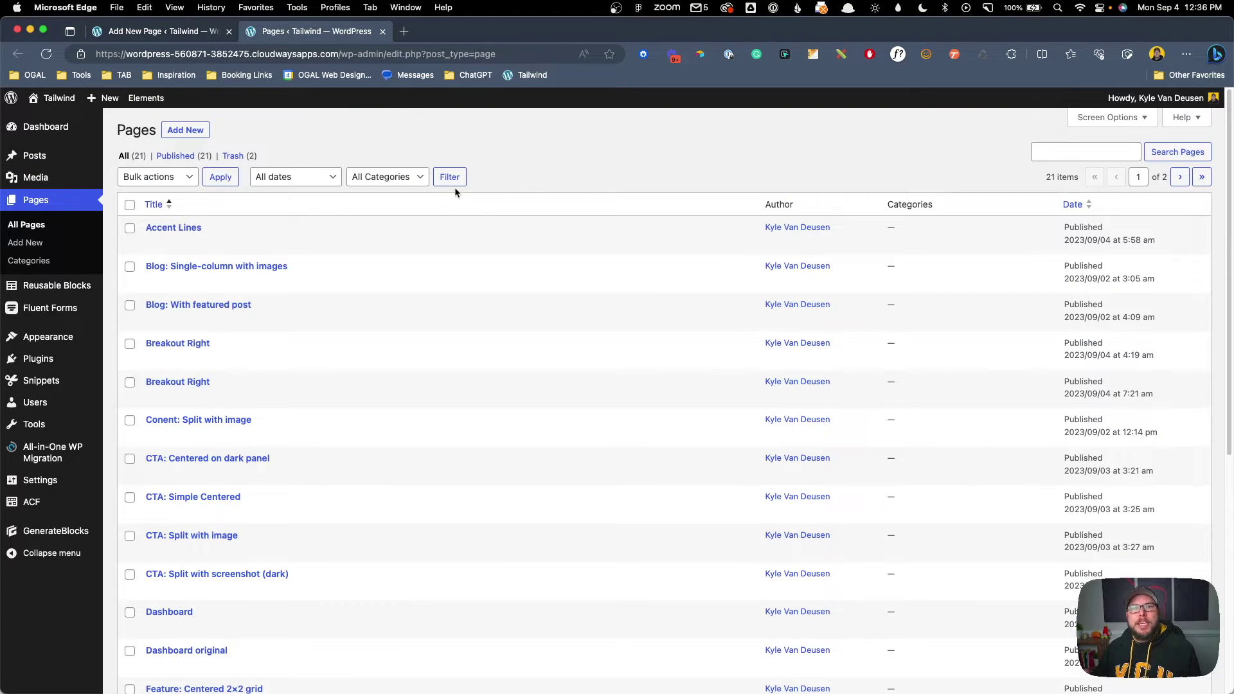
left_click(171, 31)
left_click(378, 394)
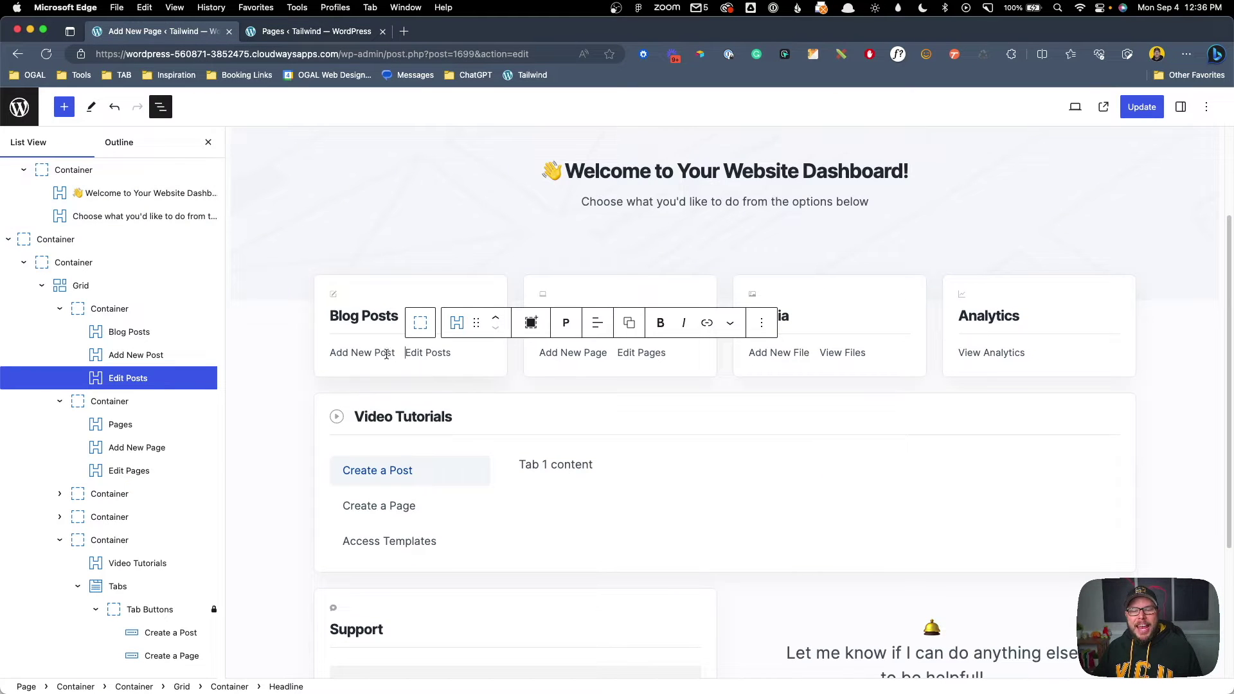
left_click(383, 355)
left_click(309, 31)
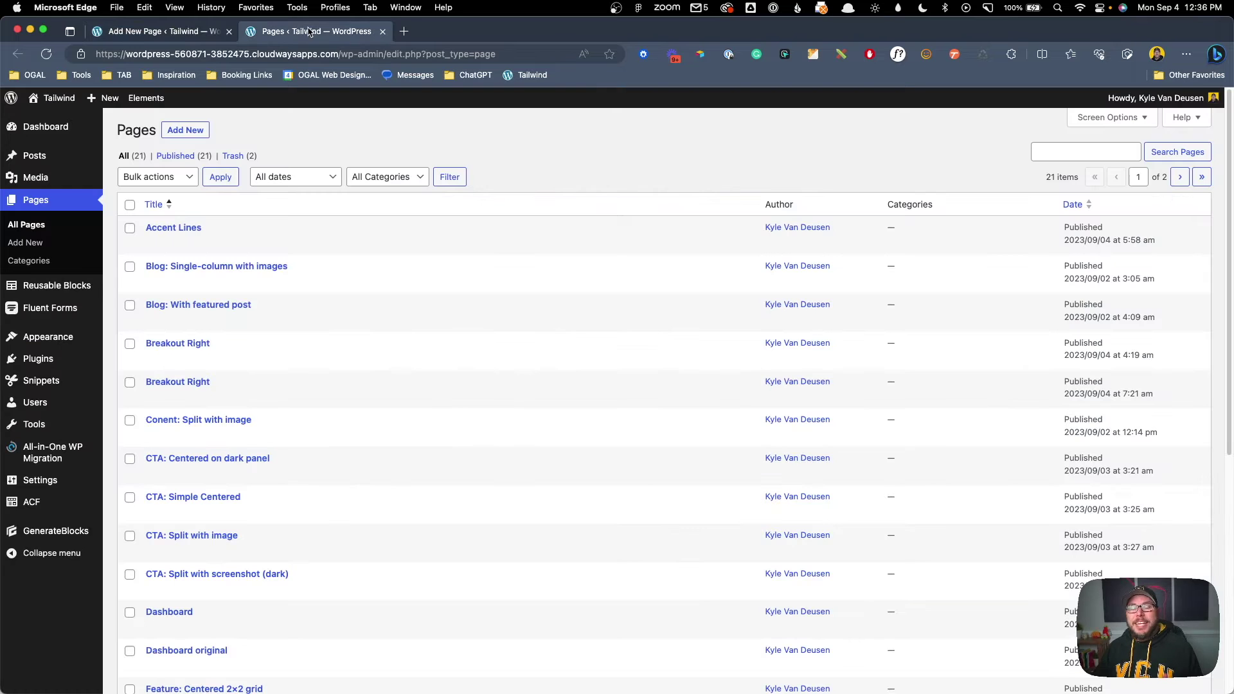
mouse_move(45, 157)
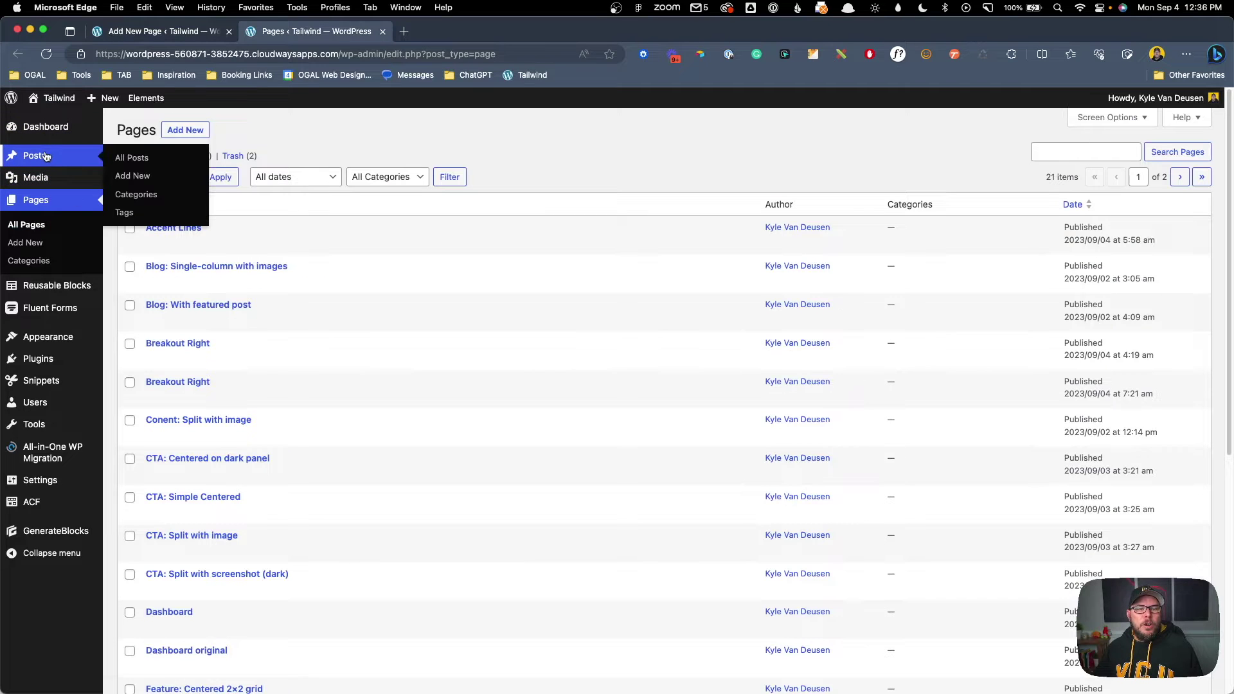
right_click(144, 182)
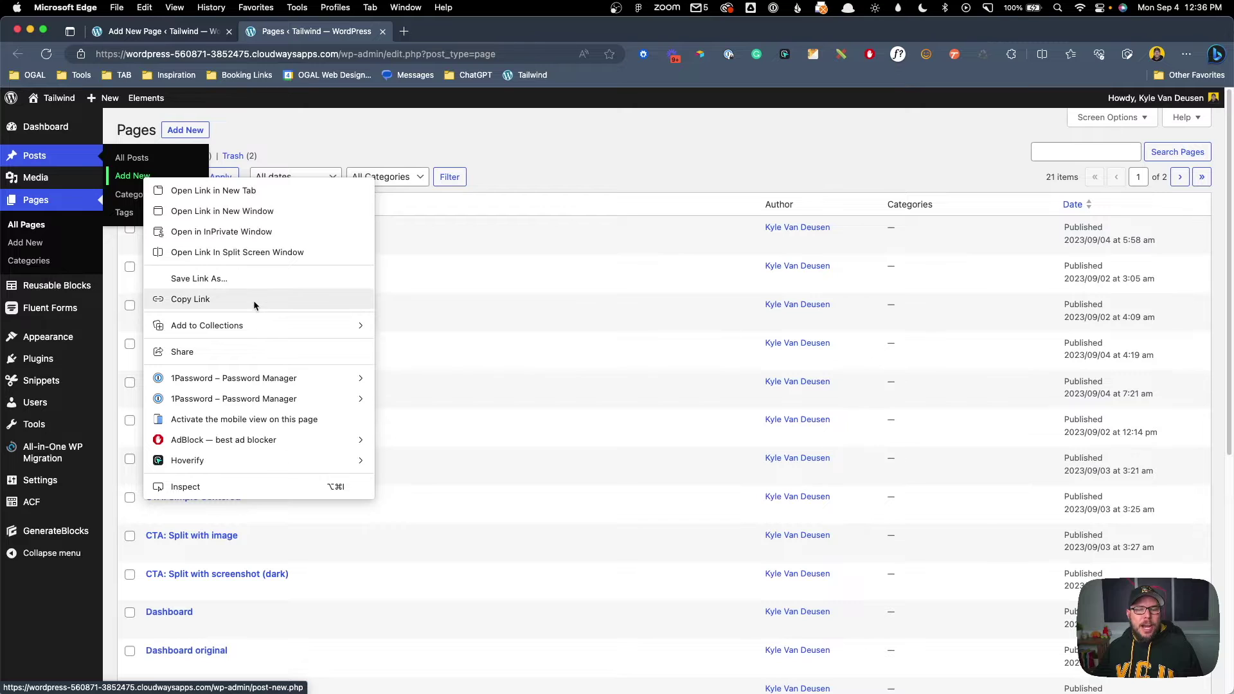
left_click(253, 300)
Link the 'Add New Post' heading to /wp-admin/post-new.php with the domain trimmed off.
left_click(202, 35)
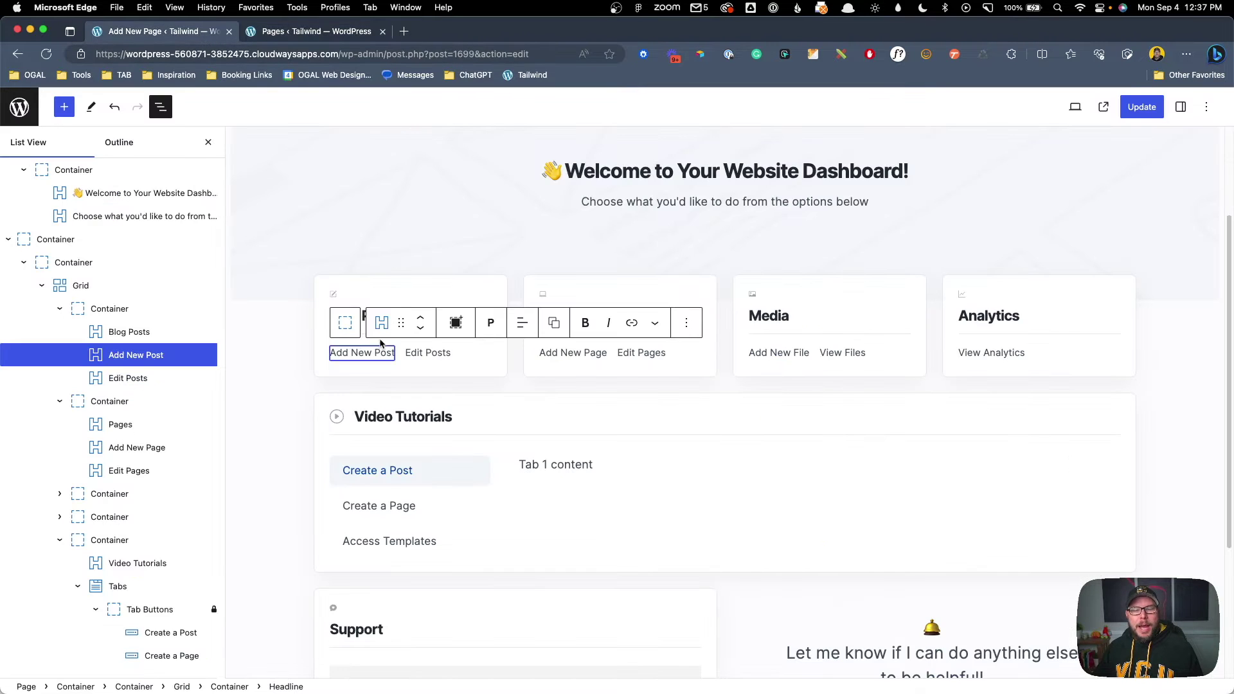
triple_click(373, 353)
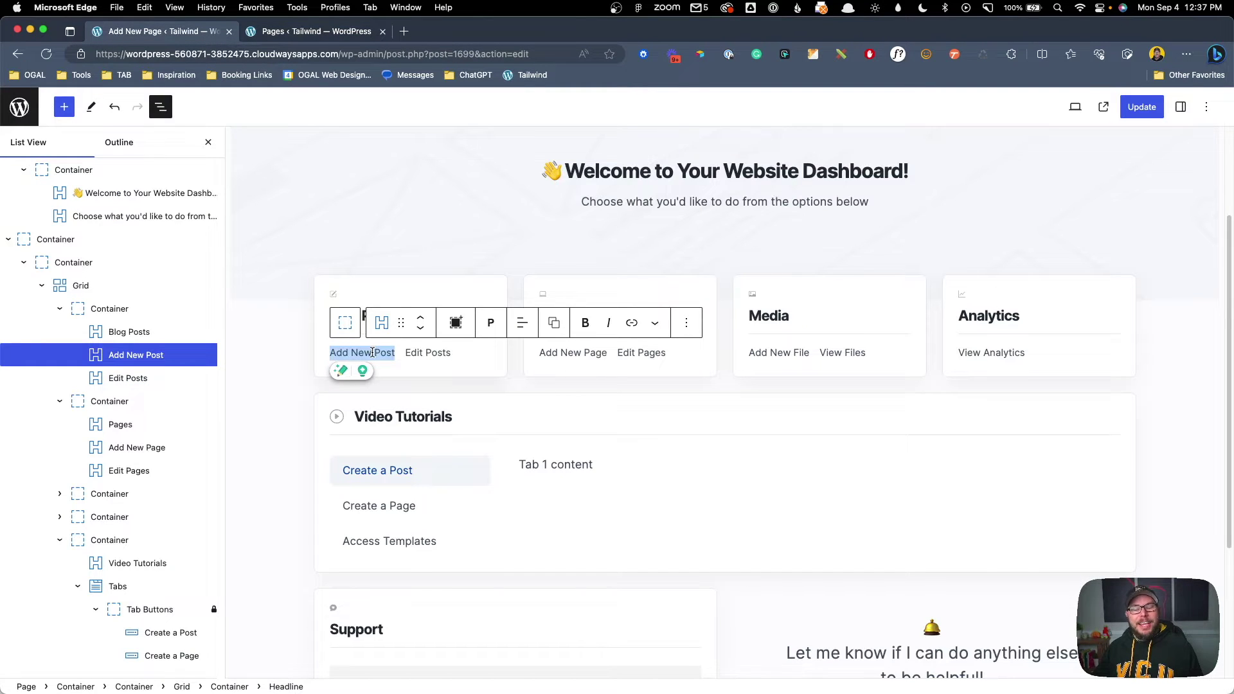
left_click(632, 324)
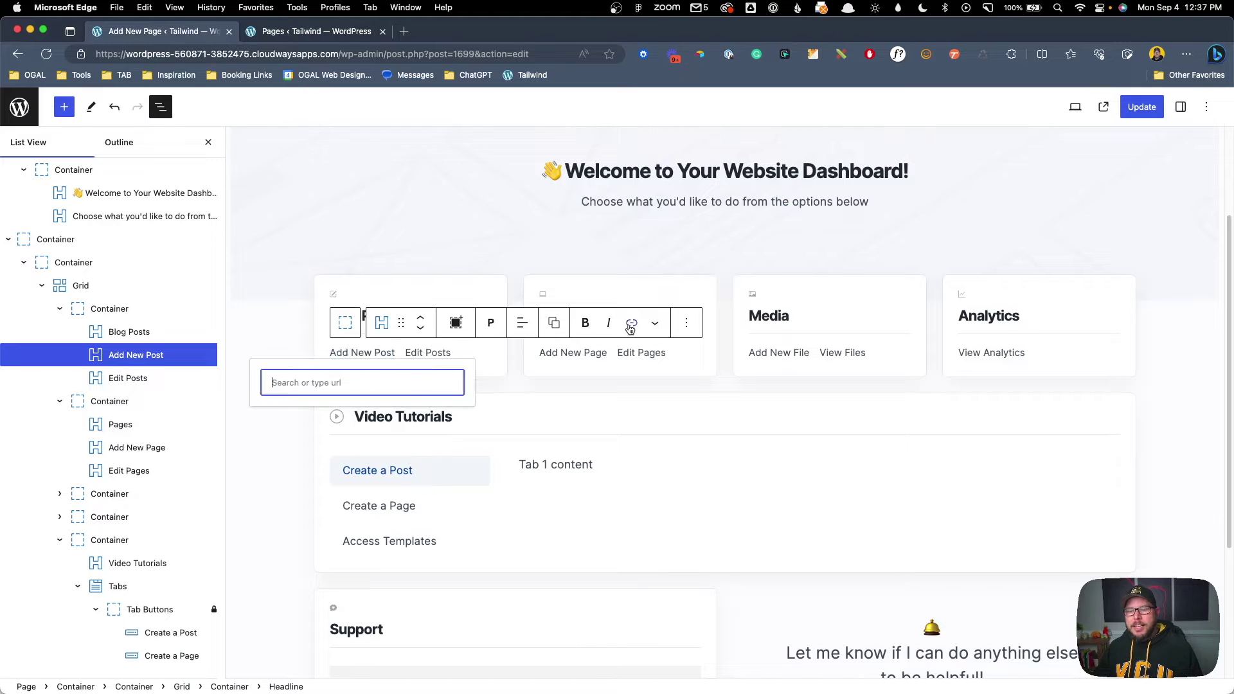
key("super+v")
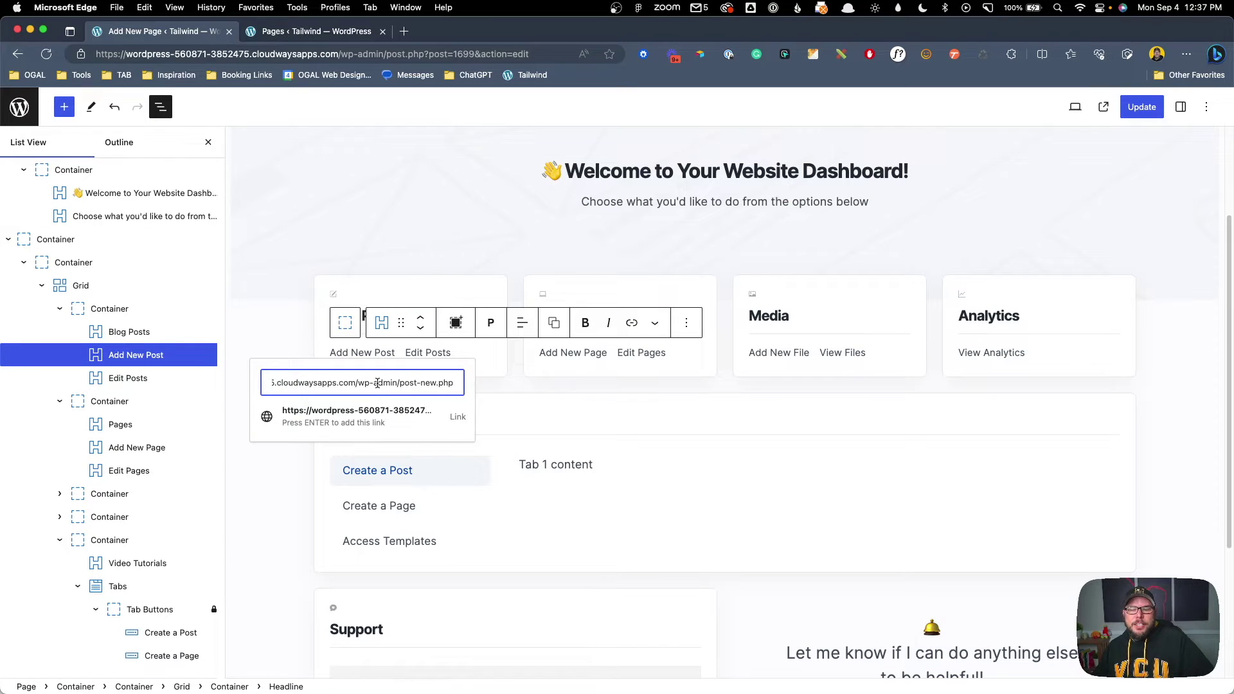
left_click_drag(355, 382, 273, 386)
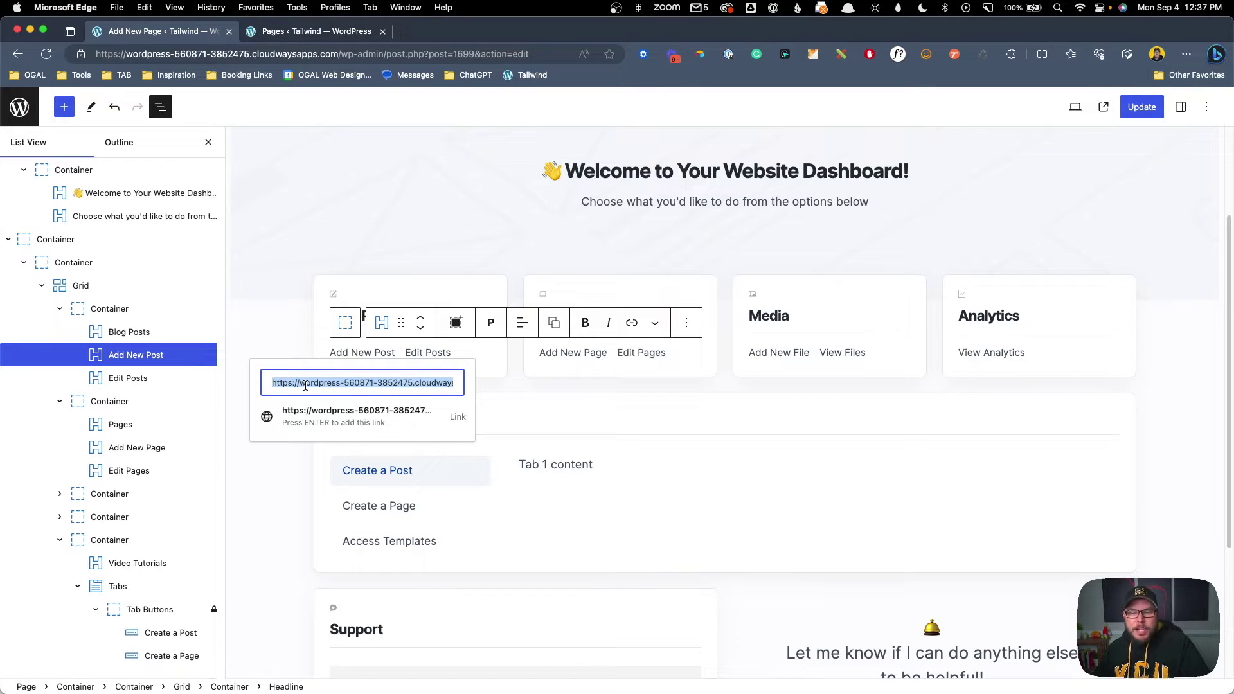
key("BackSpace")
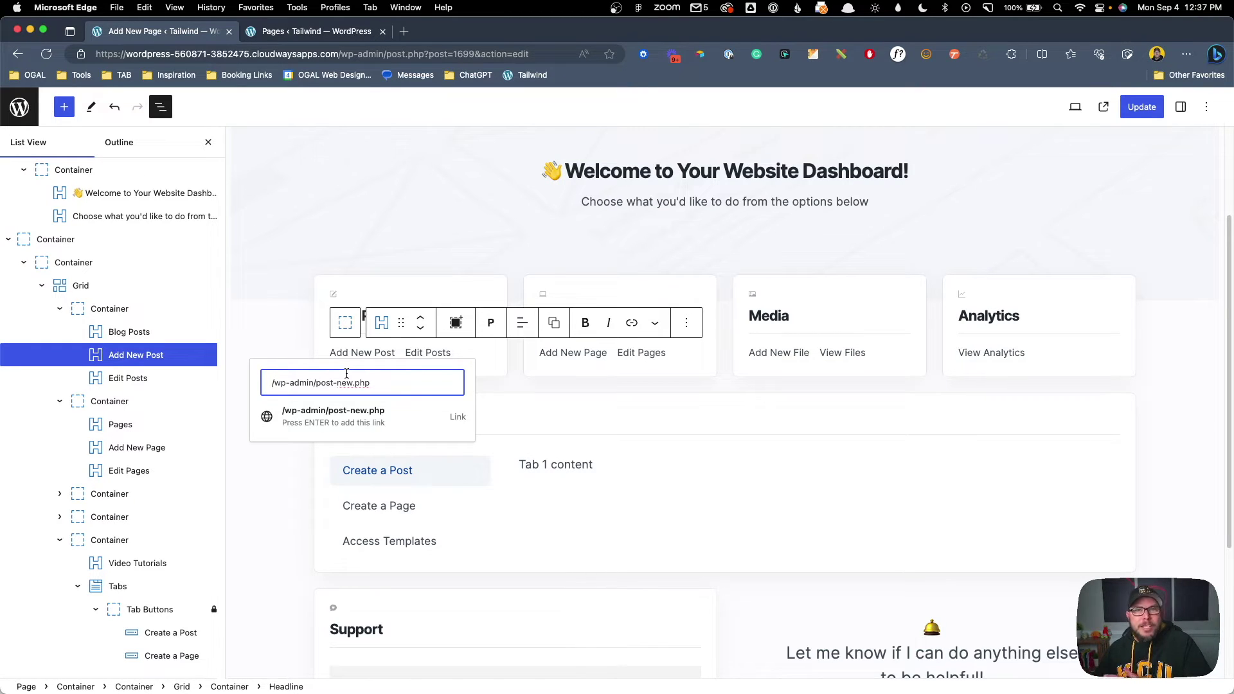
left_click(343, 426)
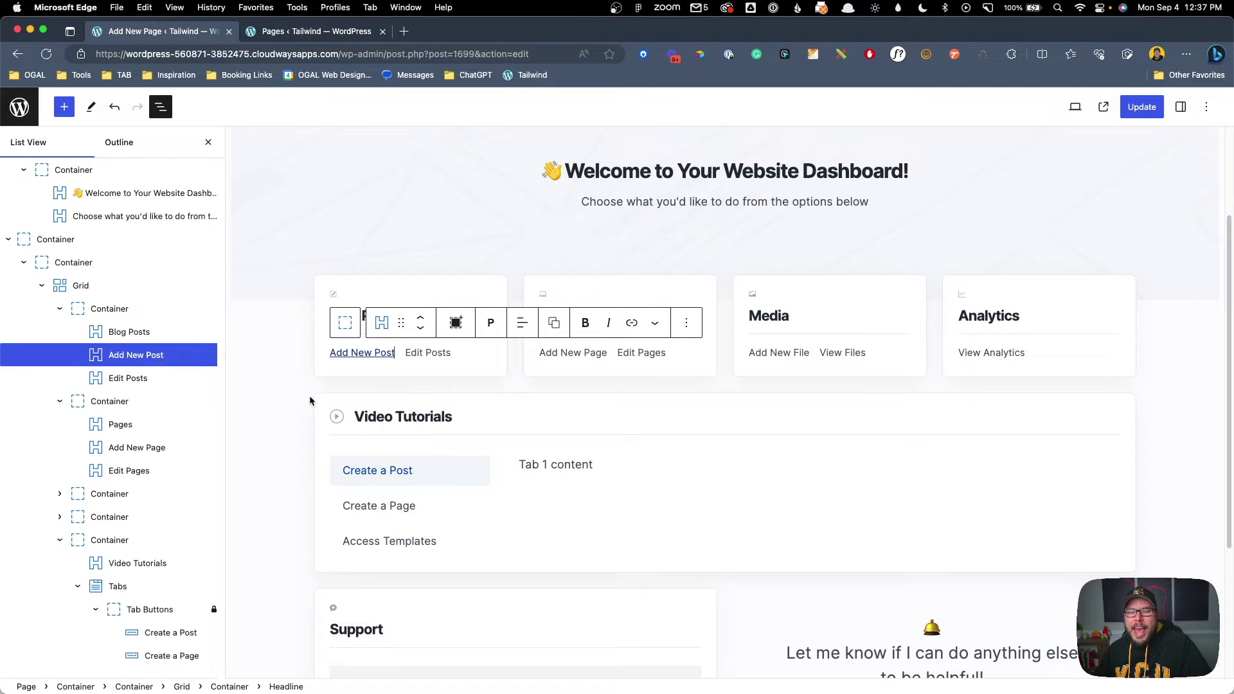
left_click(346, 386)
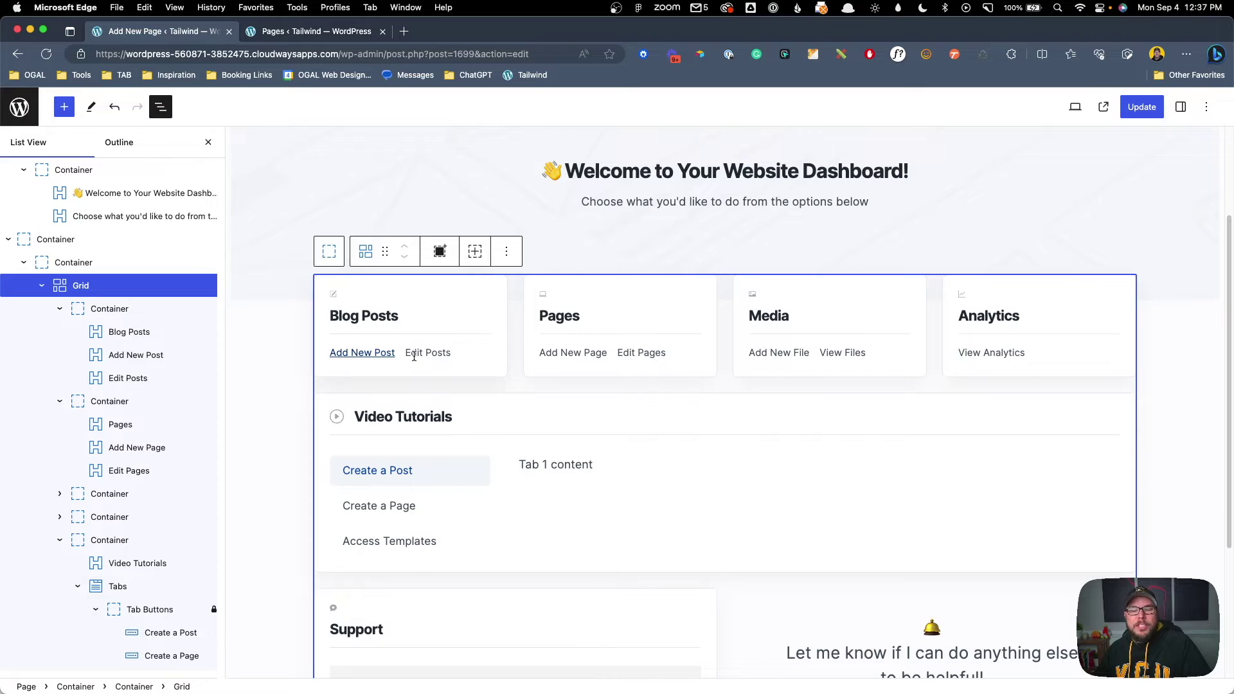
Copy the All Posts admin link address from the Pages list tab.
left_click(278, 32)
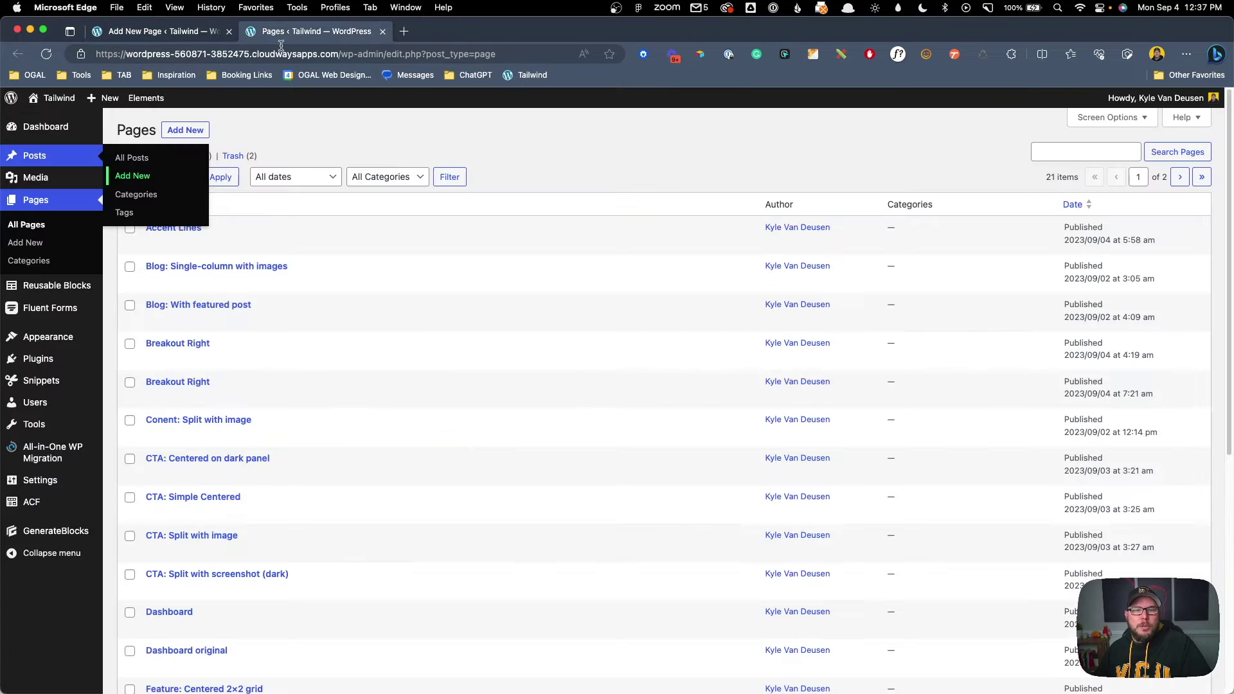
mouse_move(77, 157)
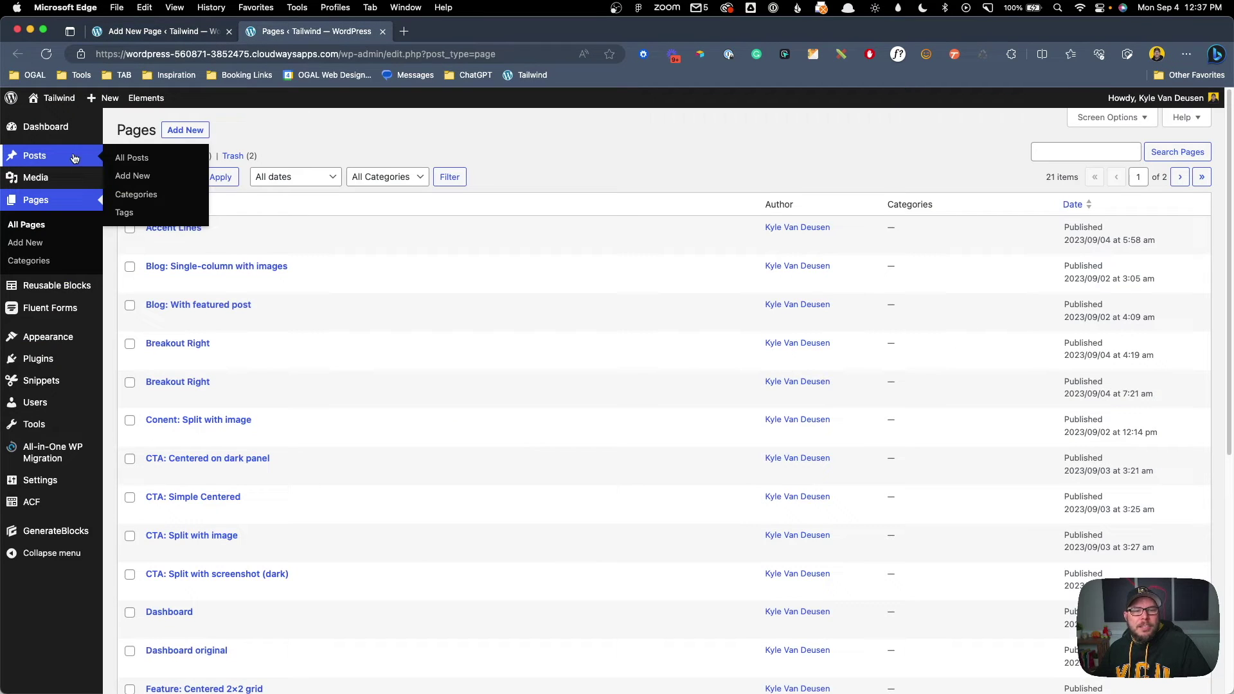
right_click(133, 159)
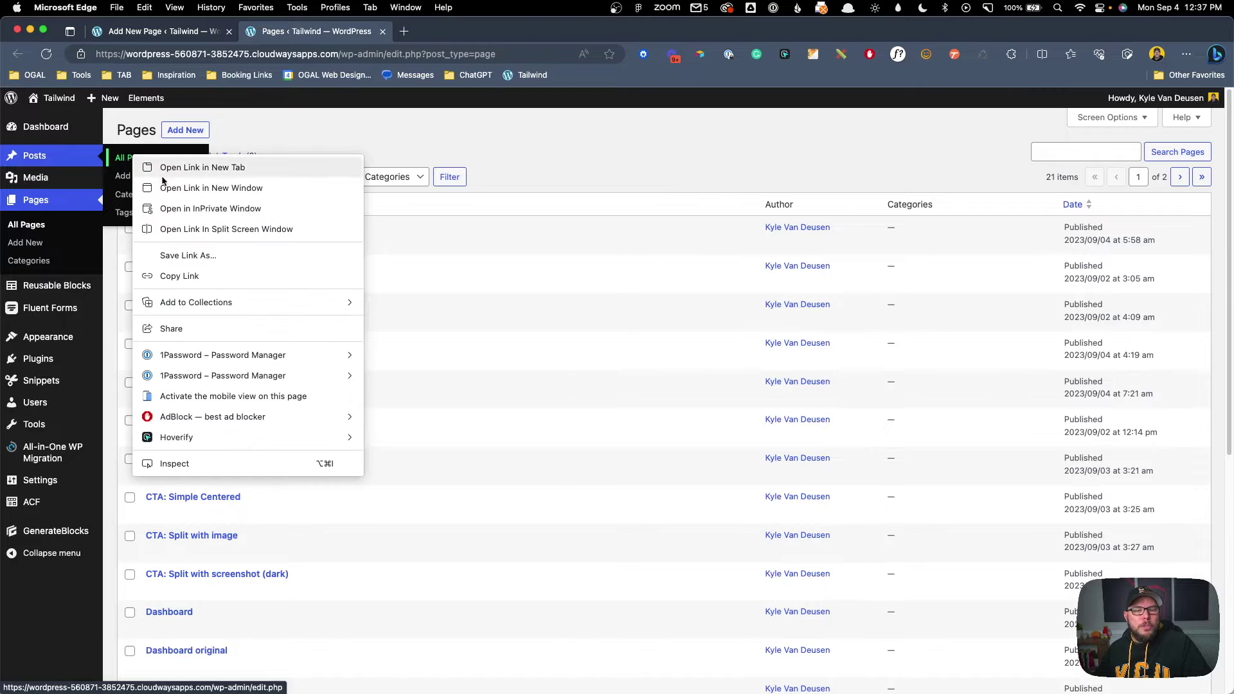
left_click(205, 276)
left_click(161, 31)
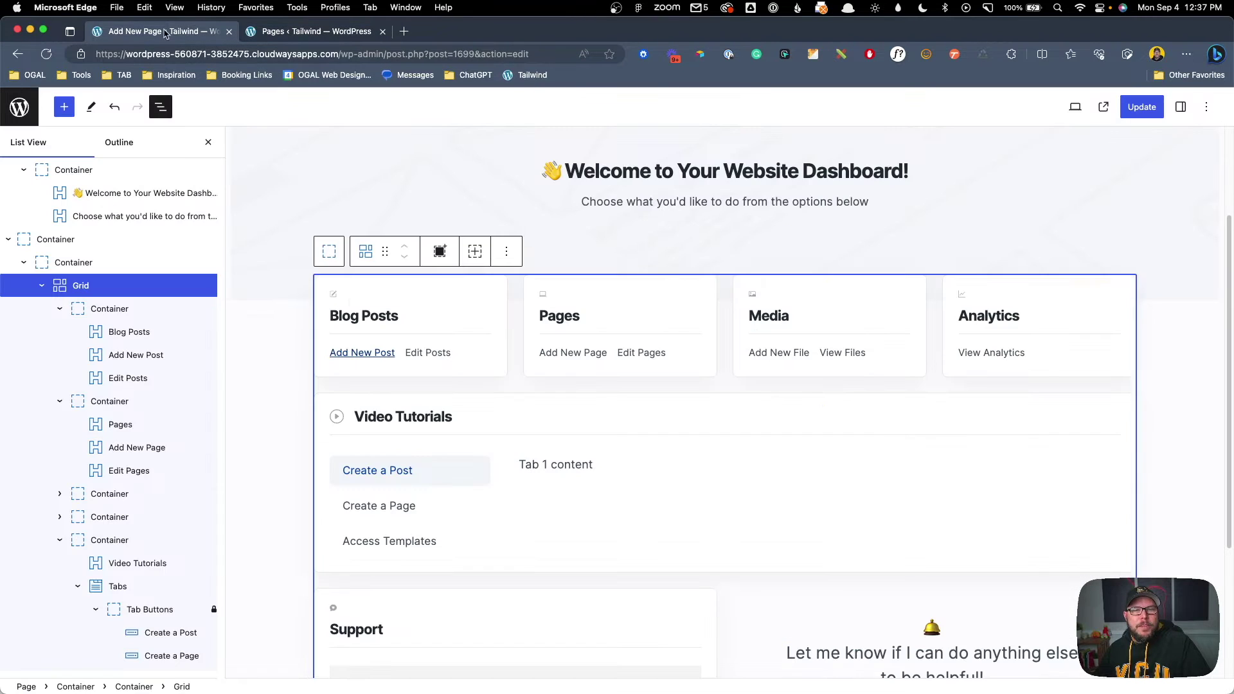
Link the Edit Posts label to the posts admin URL, with the site domain removed.
left_click(424, 353)
left_click_drag(405, 352, 451, 353)
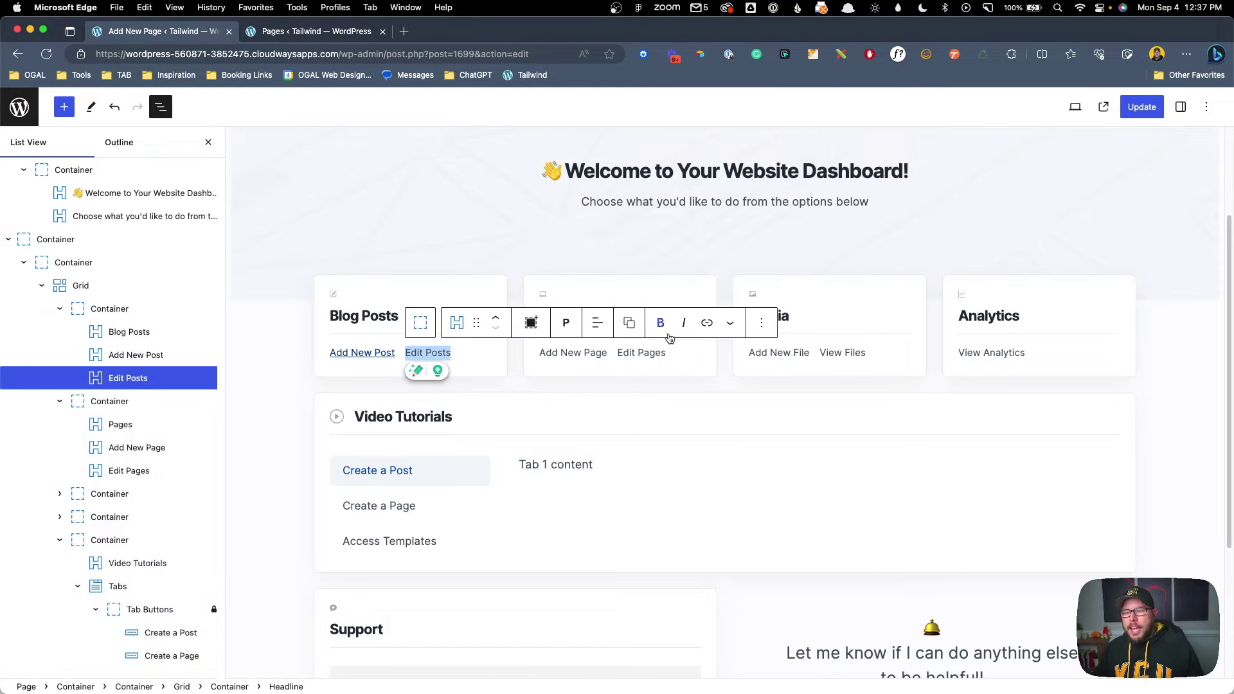
left_click(702, 328)
key("super+v")
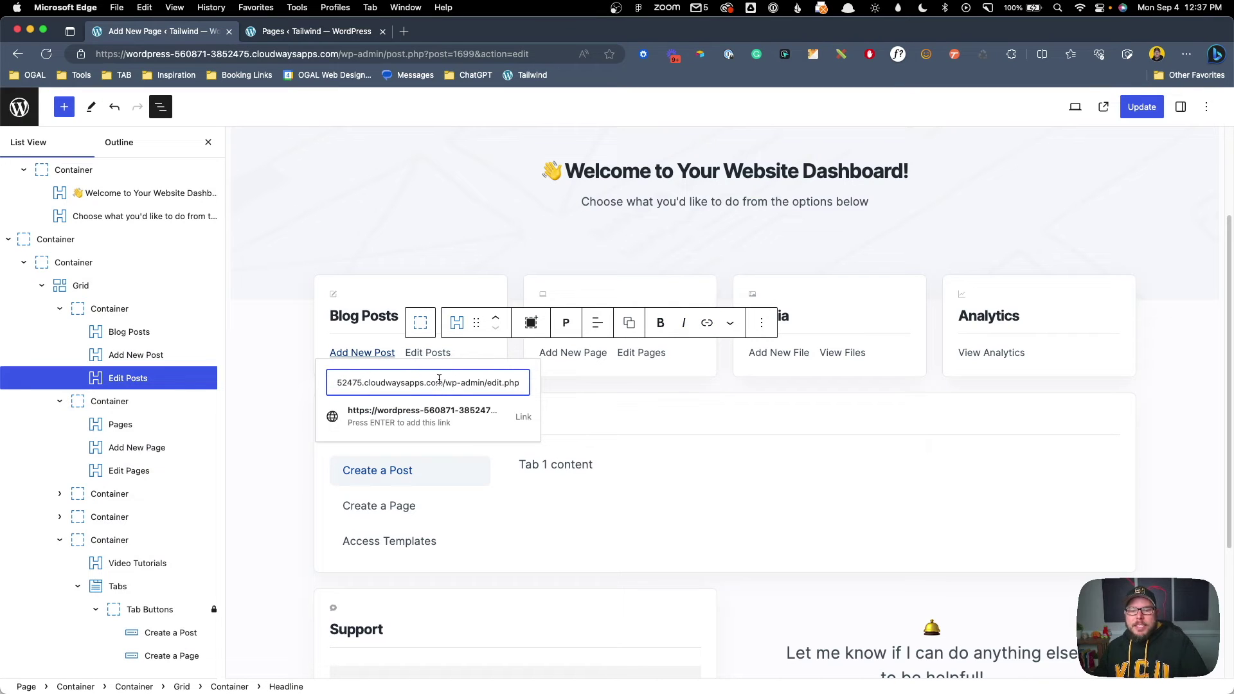
left_click_drag(442, 380, 311, 383)
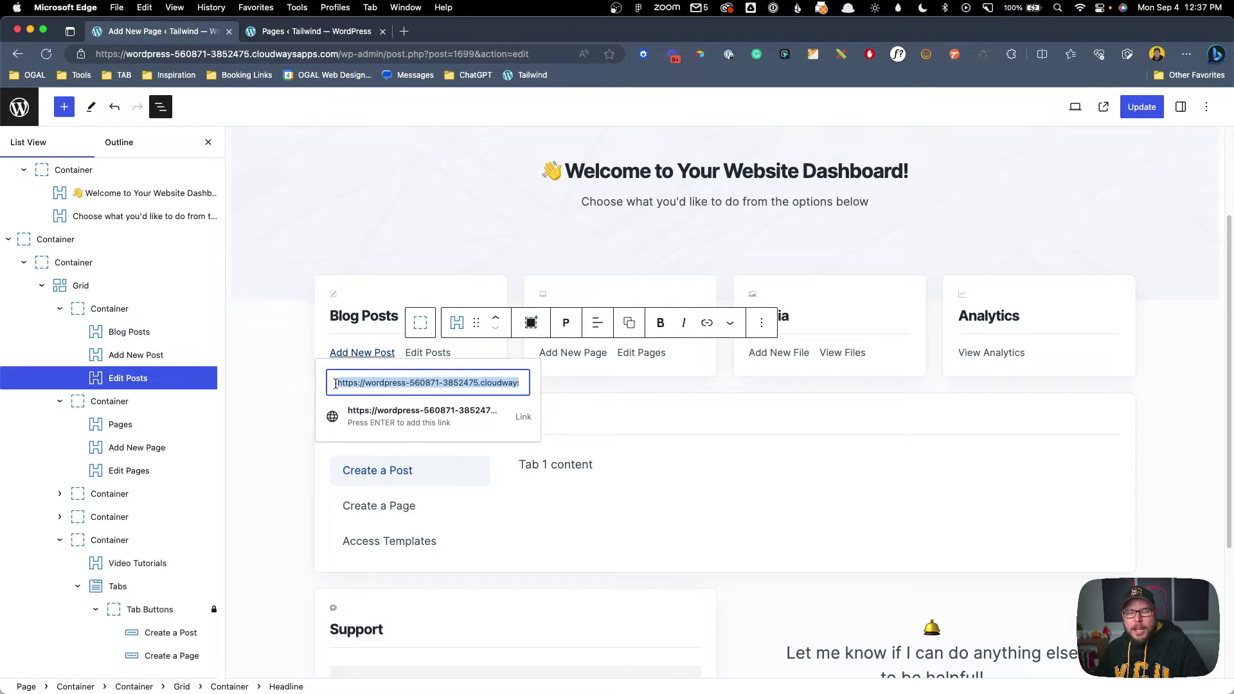
type("=")
key("BackSpace")
left_click(379, 411)
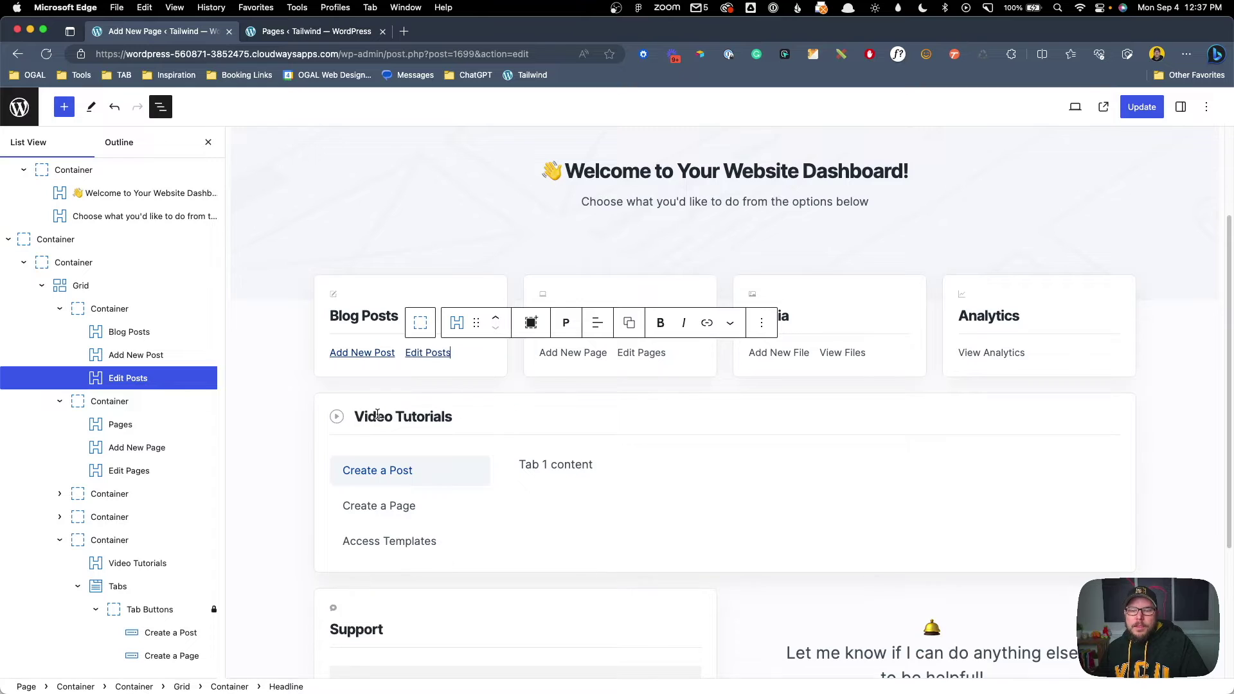
scroll(546, 483, "up", 3)
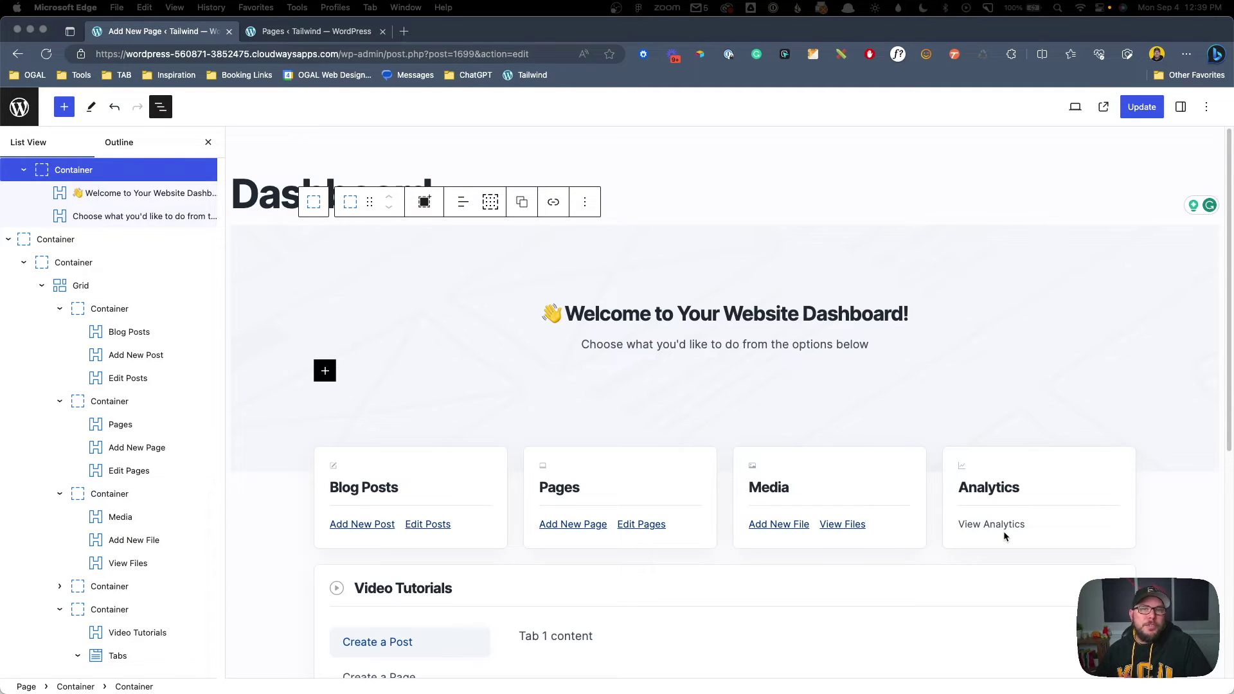
left_click(1004, 531)
scroll(492, 316, "down", 4)
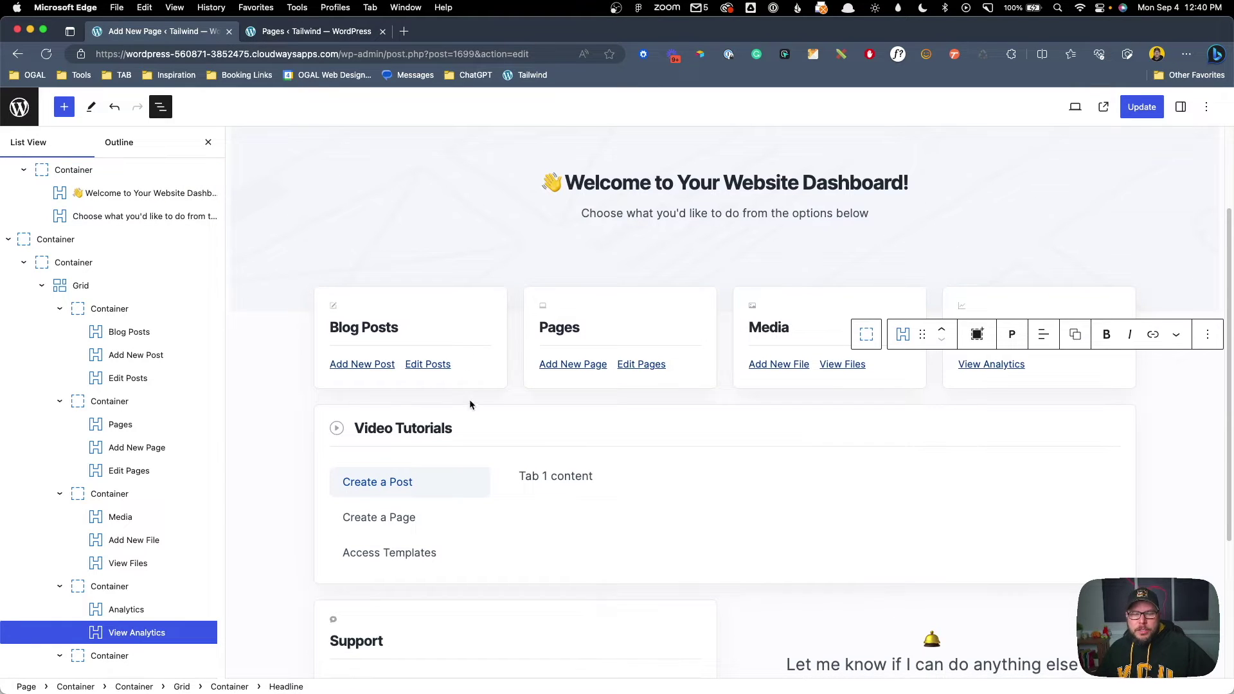
scroll(144, 435, "down", 5)
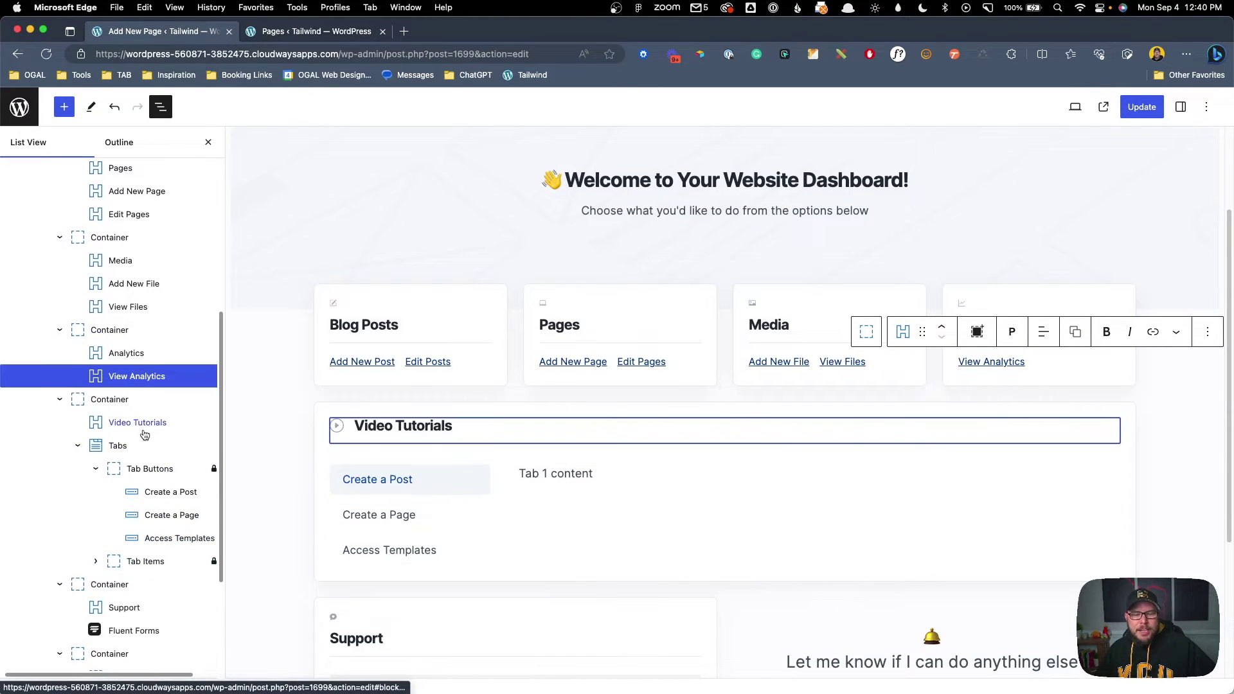
left_click(142, 443)
left_click(140, 468)
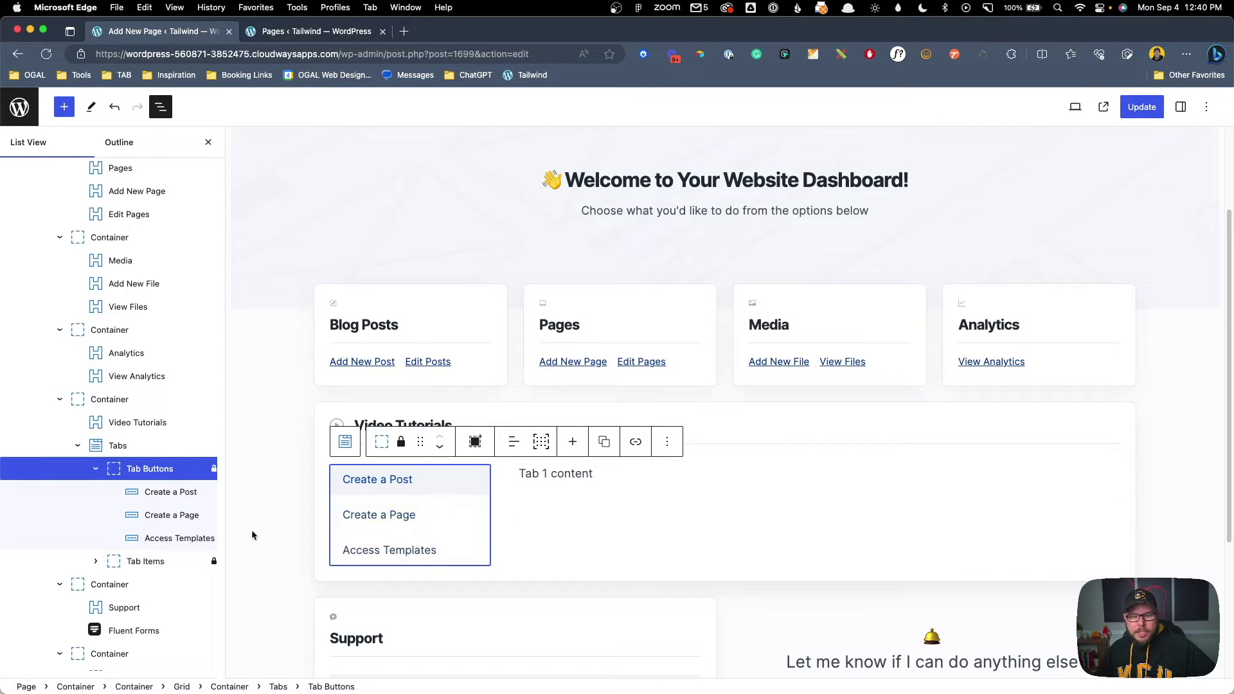
triple_click(567, 473)
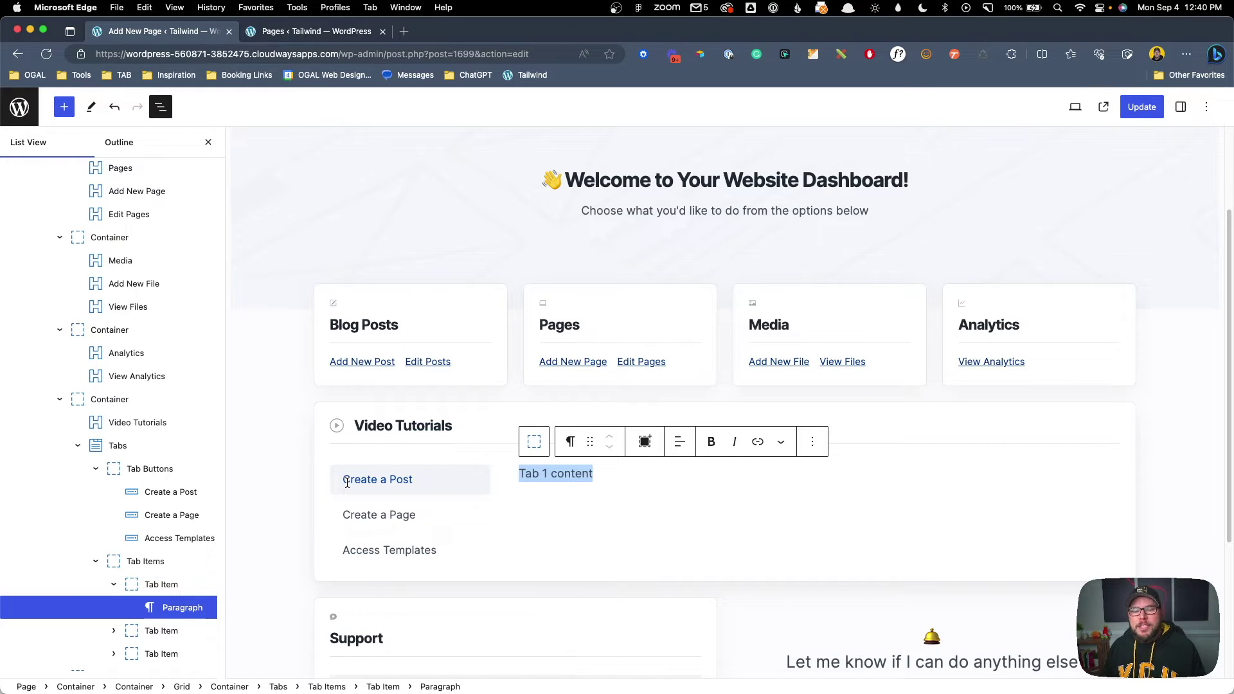
triple_click(563, 480)
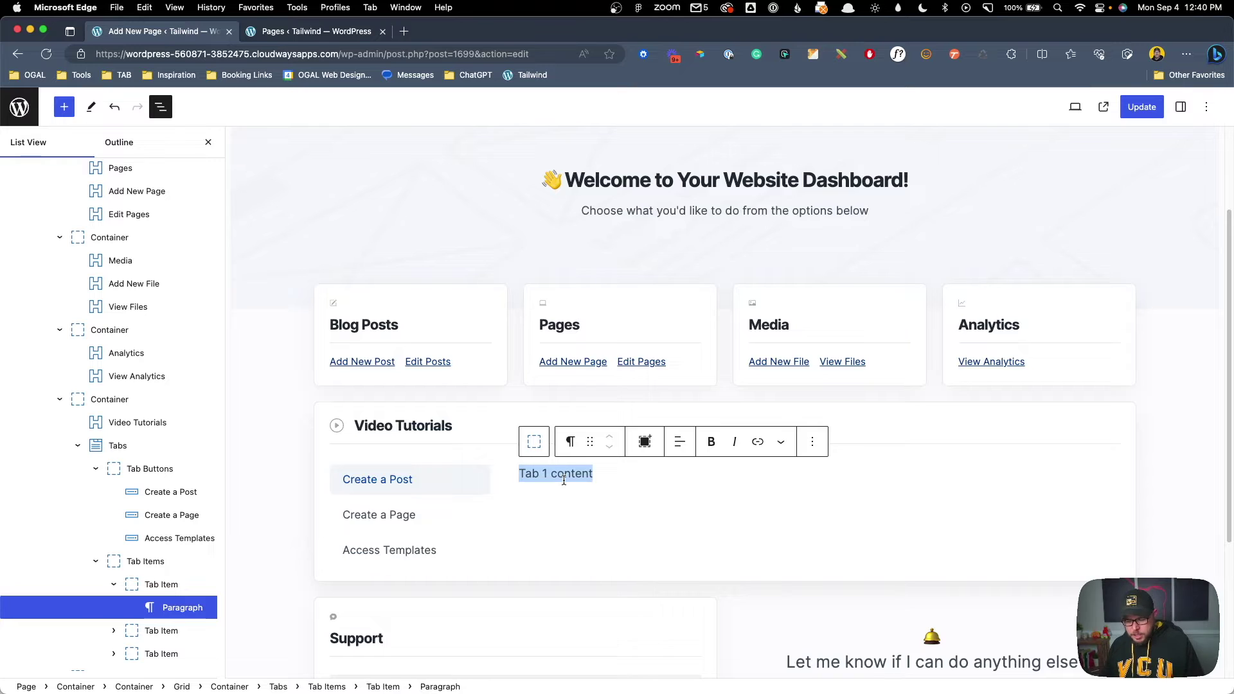
type("/you")
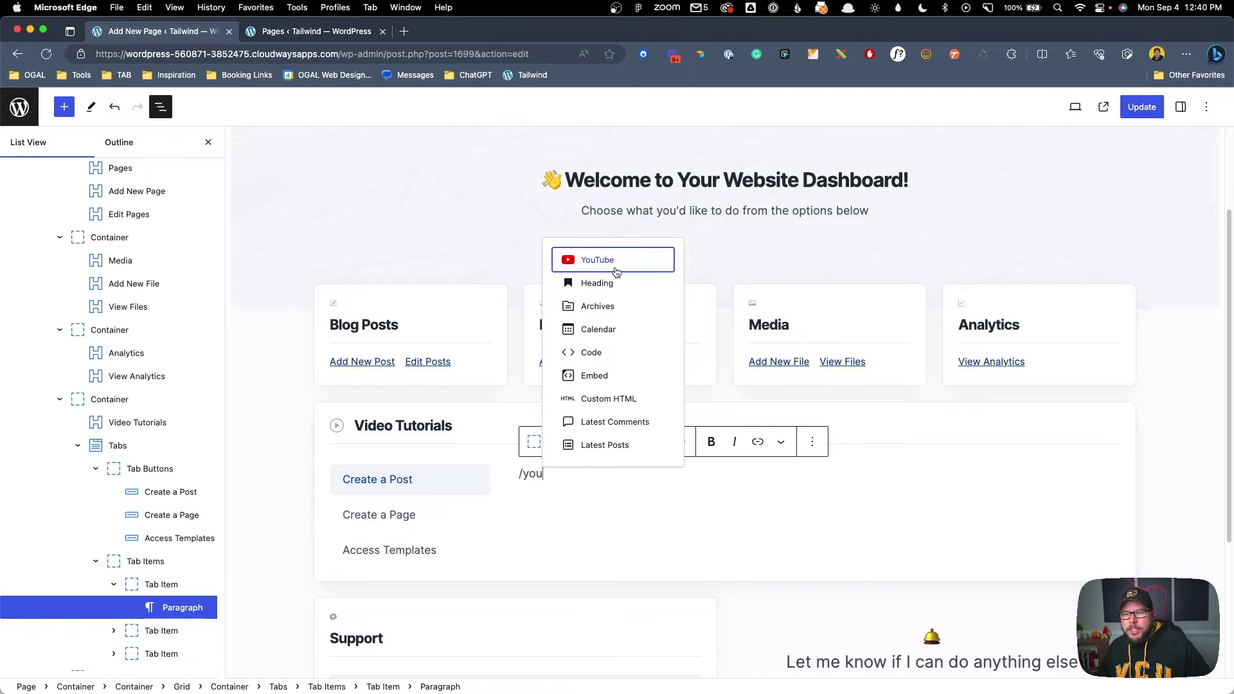
Embed the pasted YouTube tutorial video in the Create a Post tab, replacing 'Tab 1 content'.
left_click(614, 263)
key("super+v")
scroll(609, 563, "down", 5)
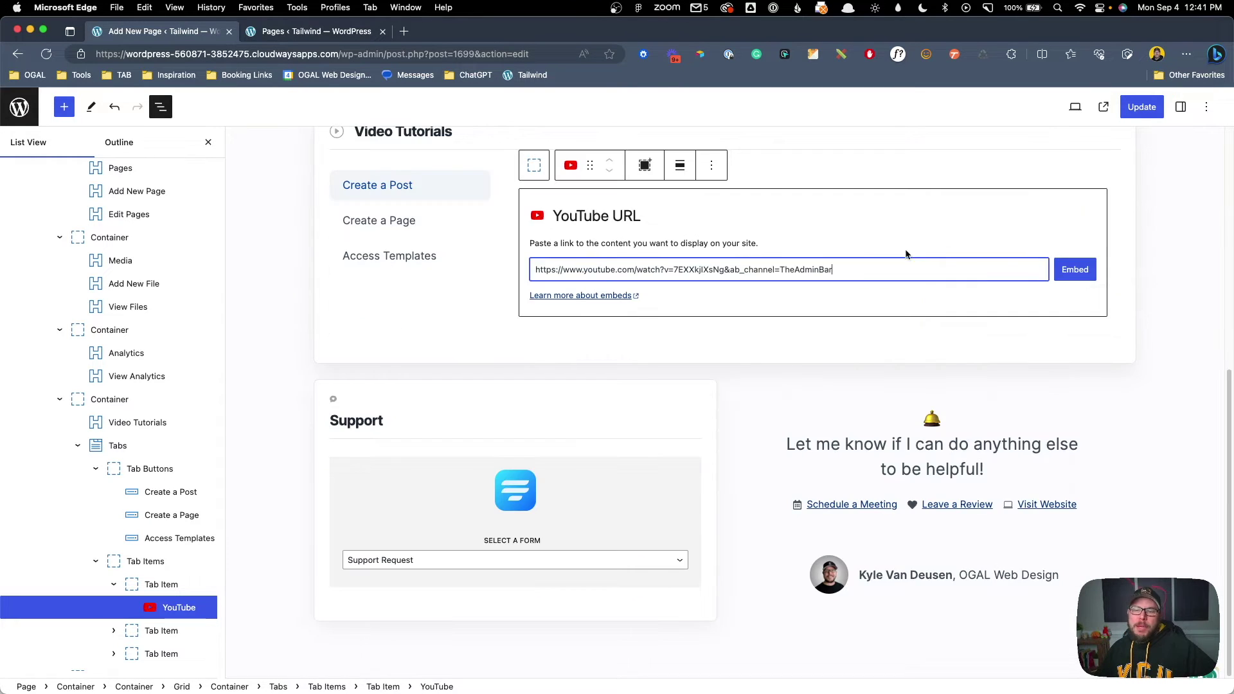
left_click(1071, 271)
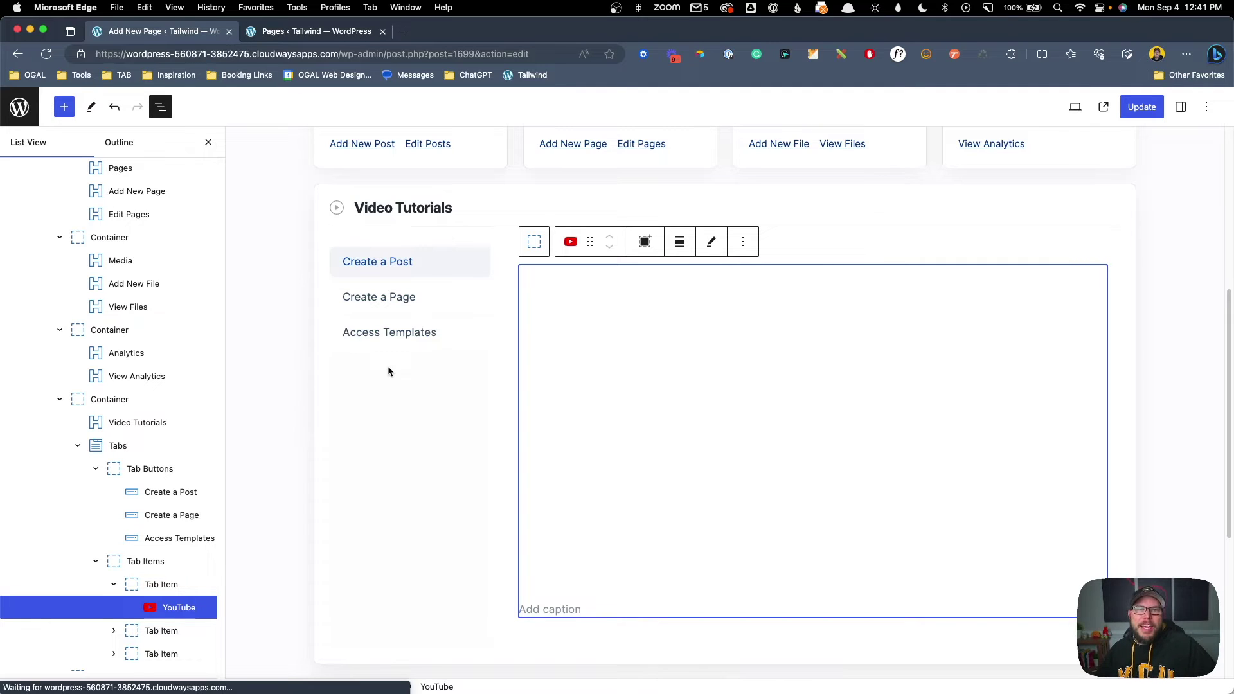
scroll(475, 338, "down", 5)
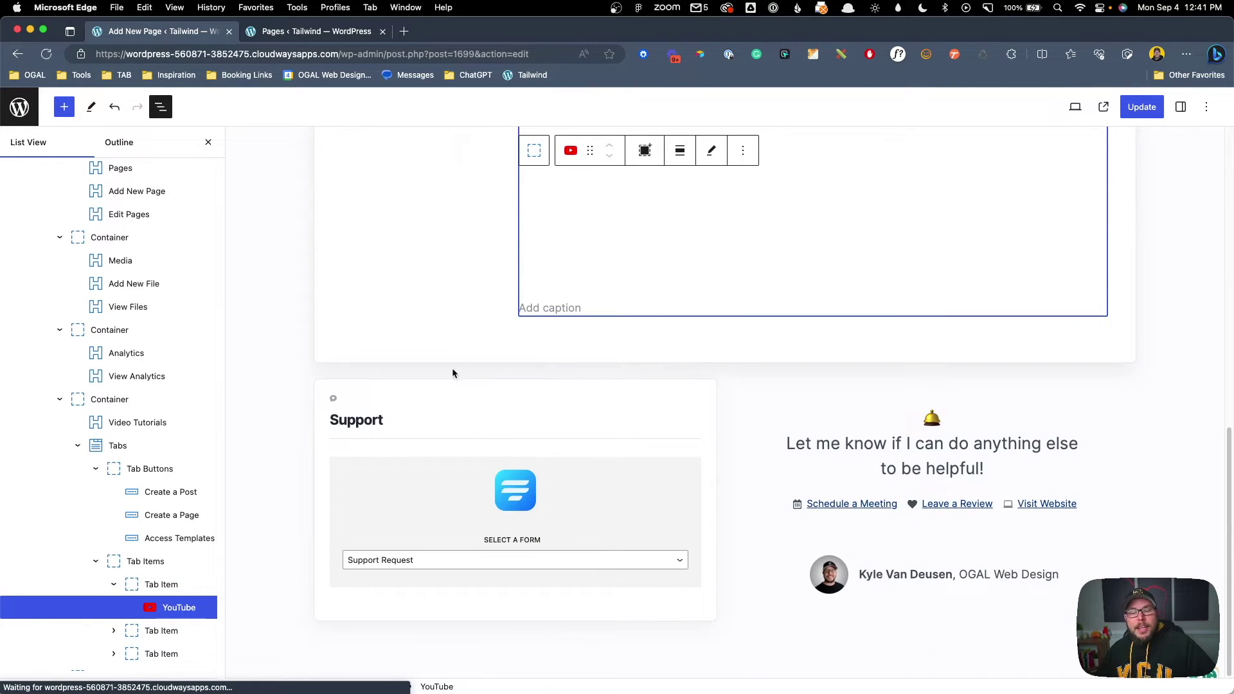
left_click(425, 514)
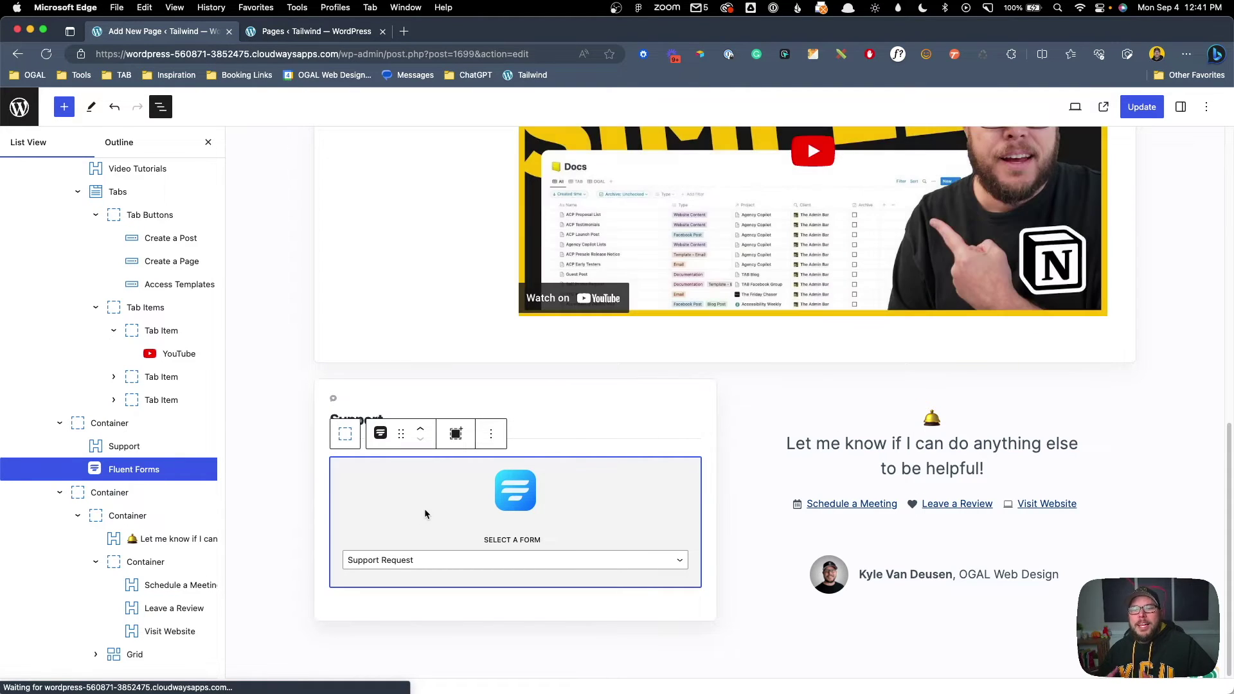
Open the Support Request form from Fluent Forms > Forms for editing.
left_click(302, 32)
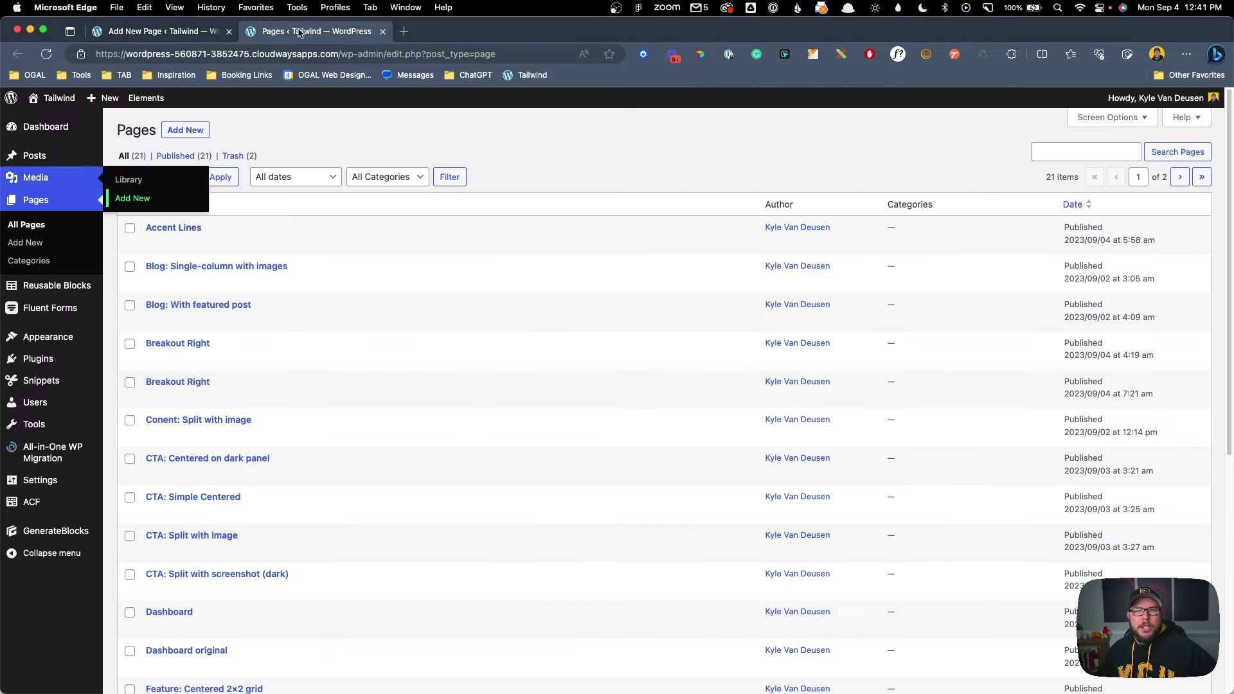
mouse_move(48, 313)
left_click(126, 311)
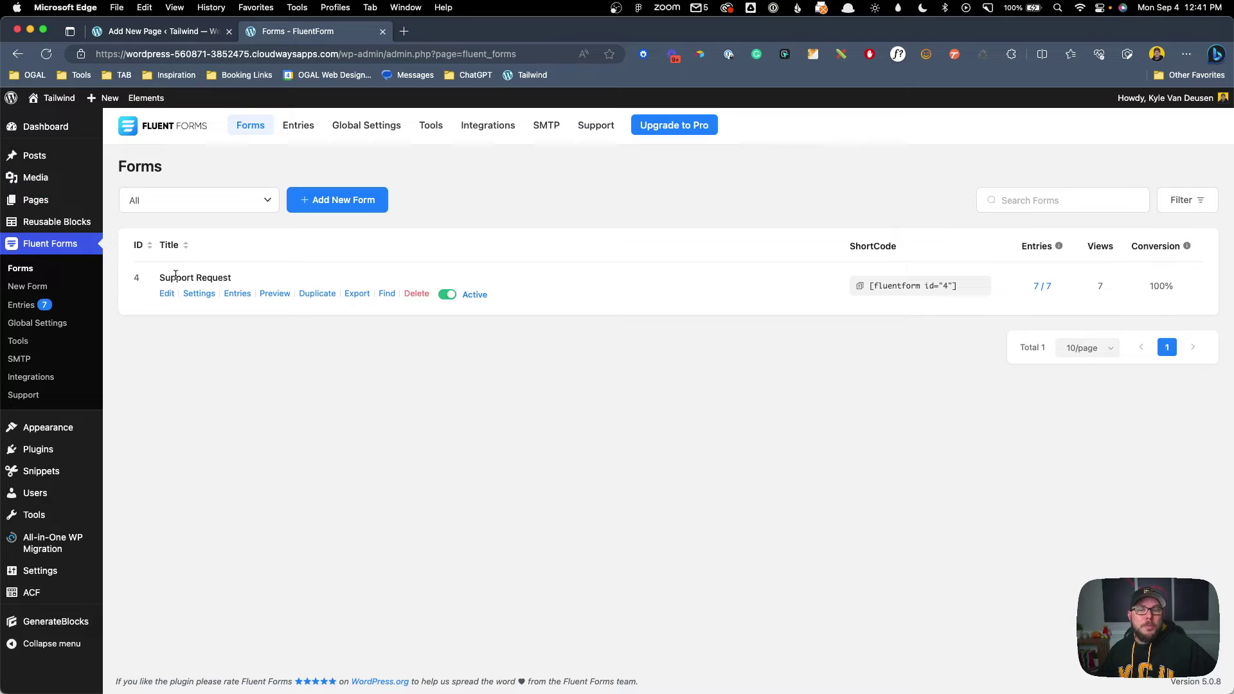
left_click_drag(176, 277, 232, 278)
left_click(167, 293)
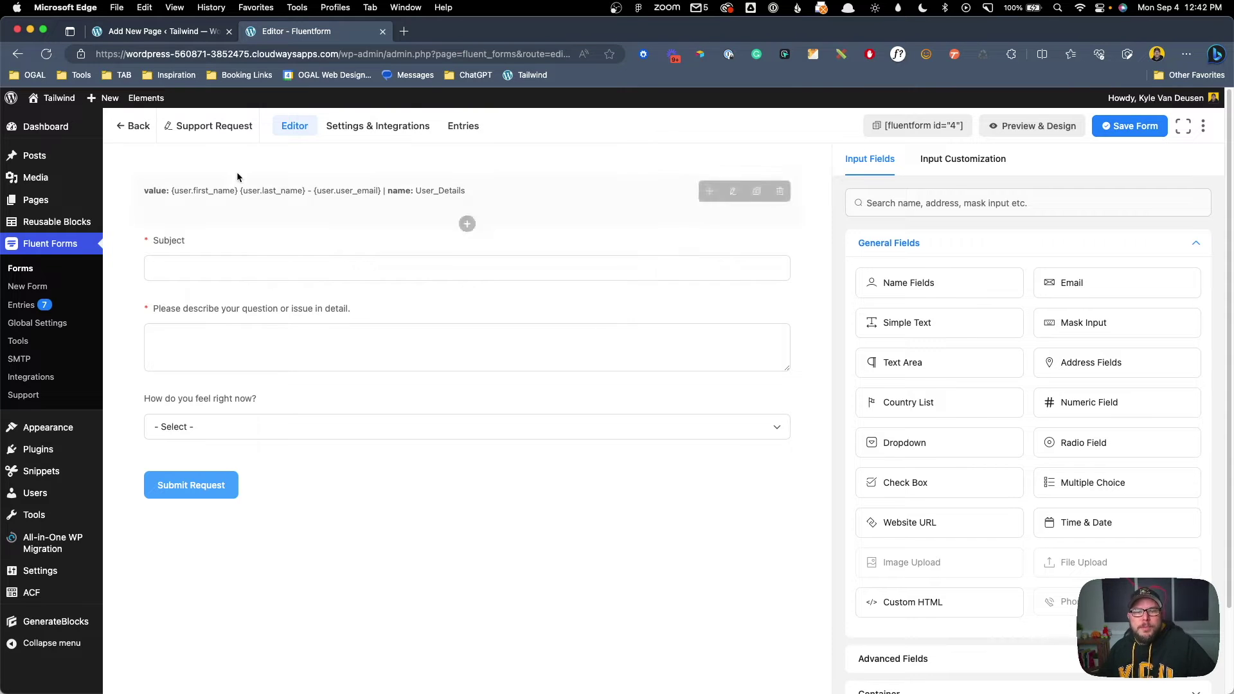
Review the User_Details, Subject, description and 'How do you feel right now?' fields, then return to the Dashboard editor.
left_click(229, 186)
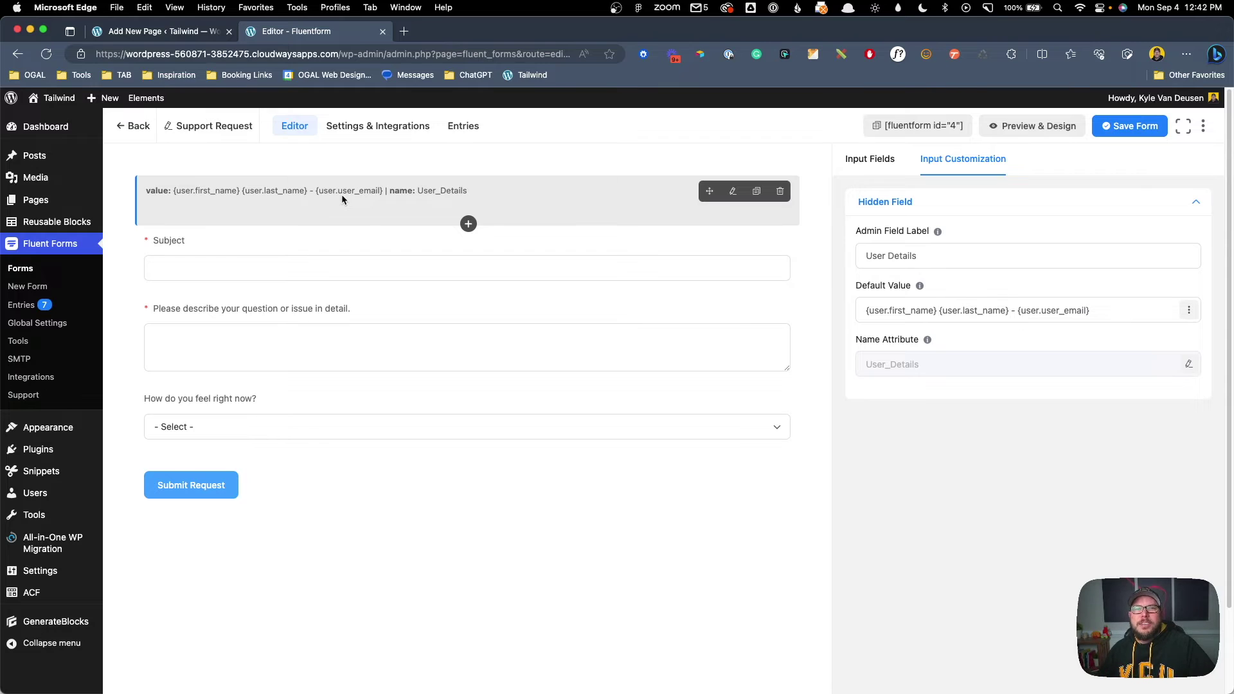
left_click(246, 241)
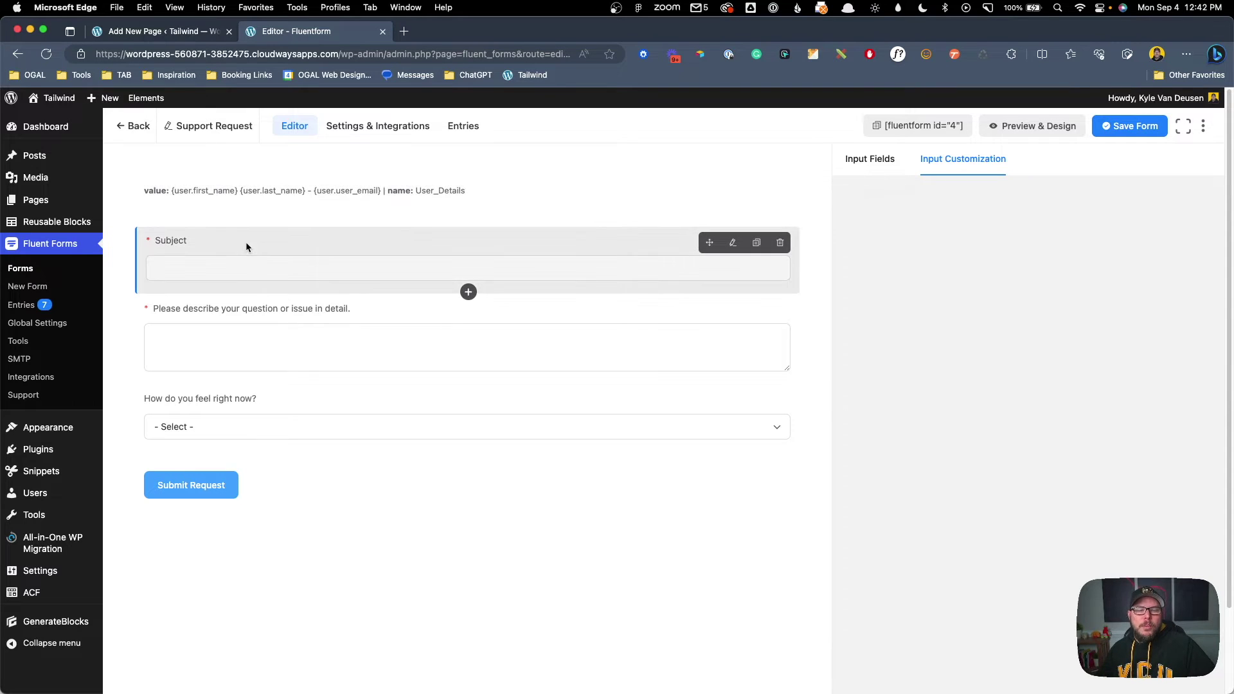
left_click(253, 310)
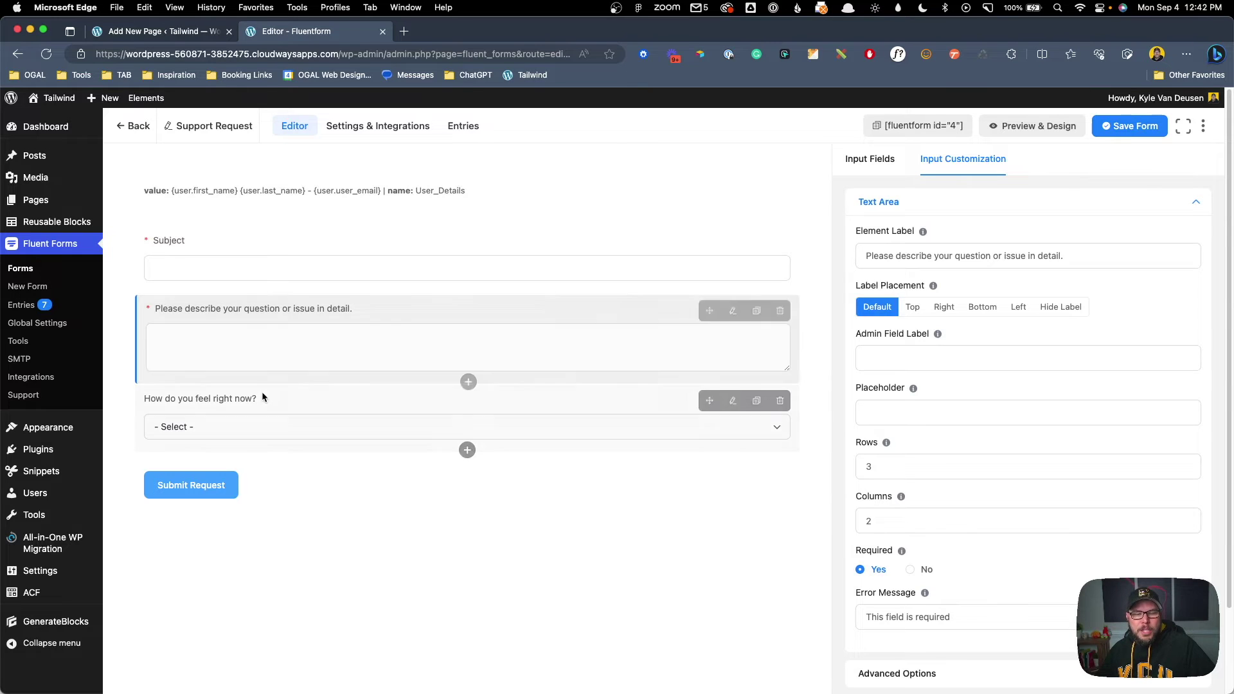
left_click(307, 425)
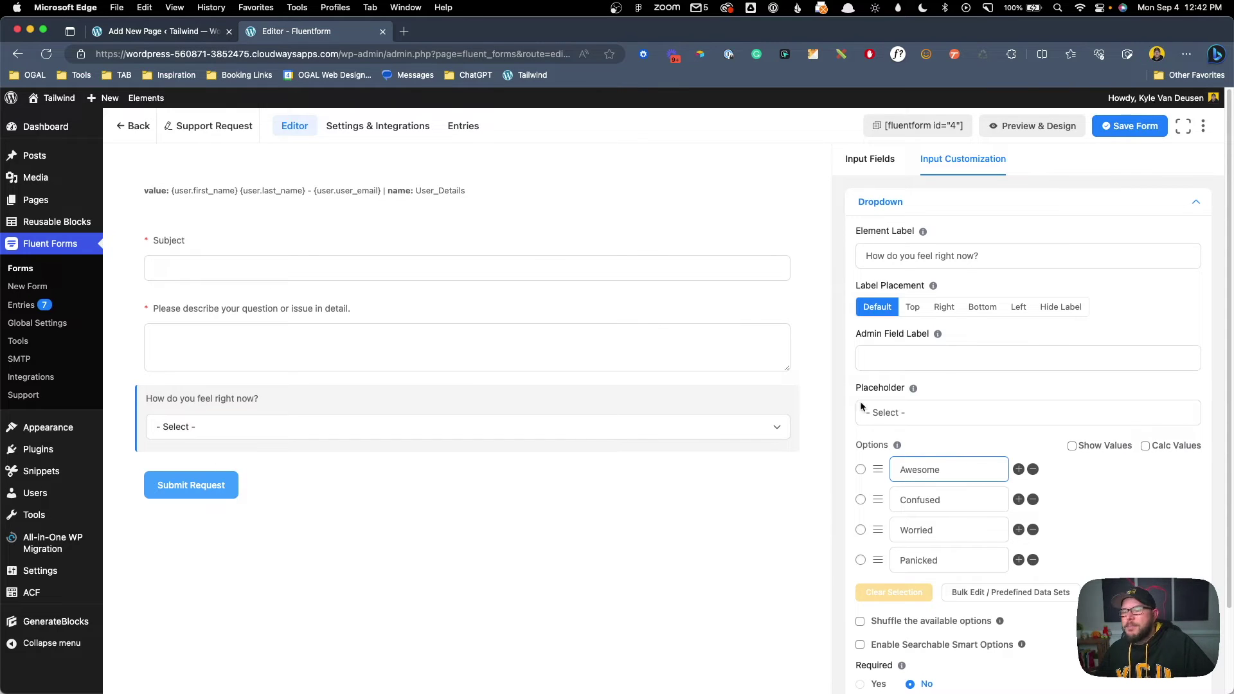
left_click(193, 31)
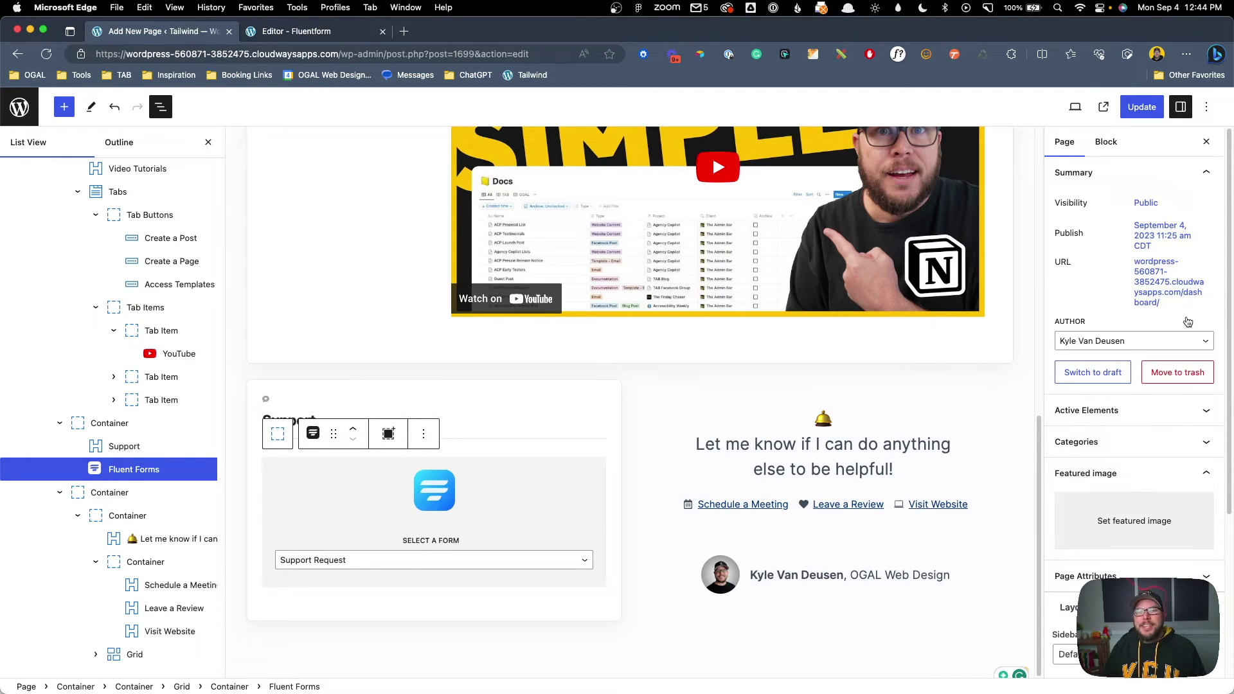
Update the Dashboard page and view the live page from the 'Page updated' notice.
left_click(1142, 107)
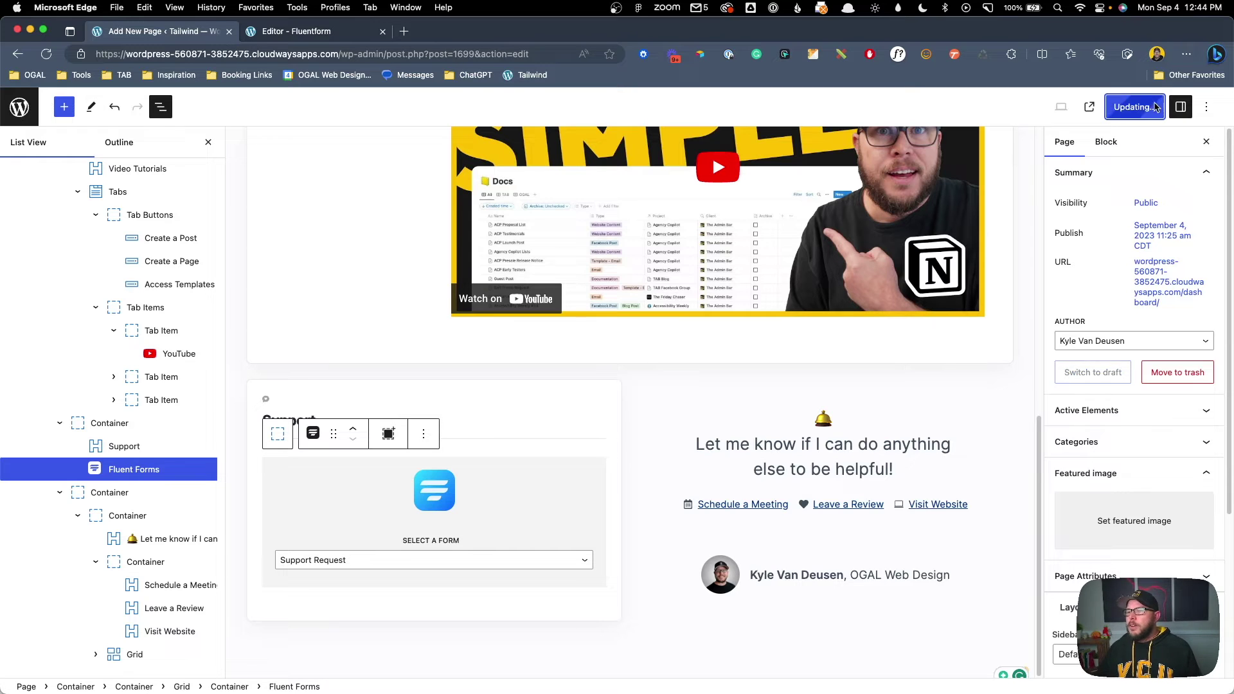
left_click(123, 653)
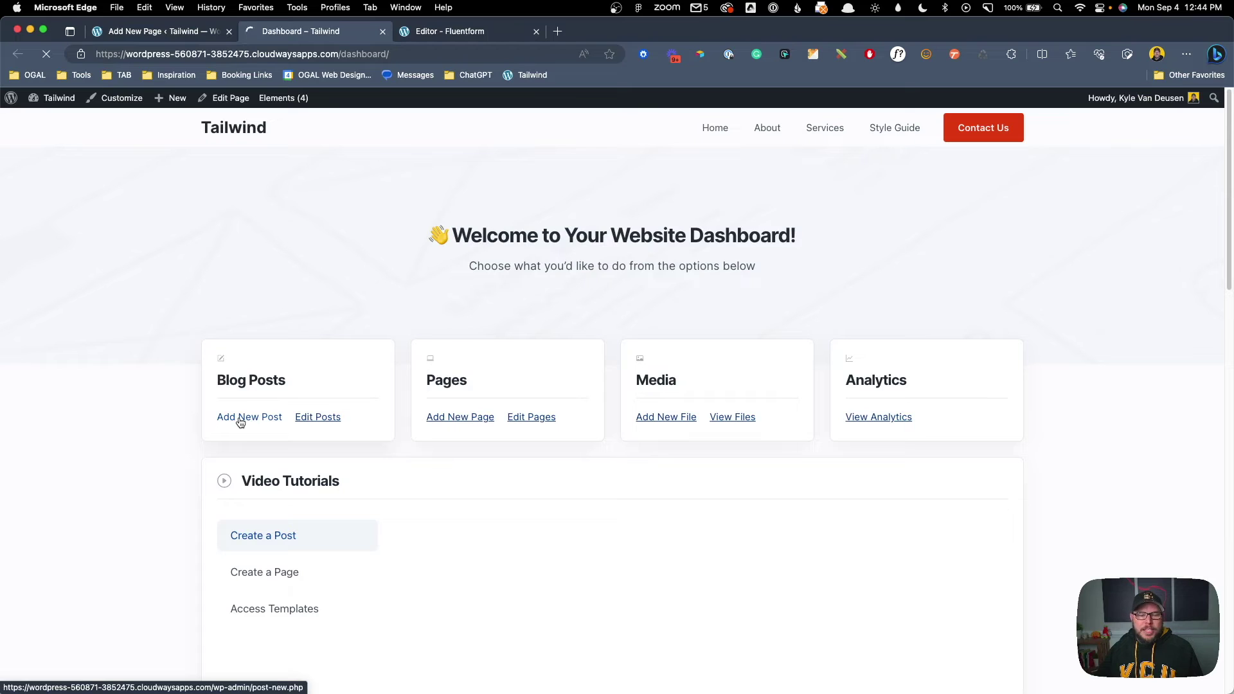
Test the dashboard's Add New Post and Edit Pages links, returning to the dashboard after each.
left_click(241, 420)
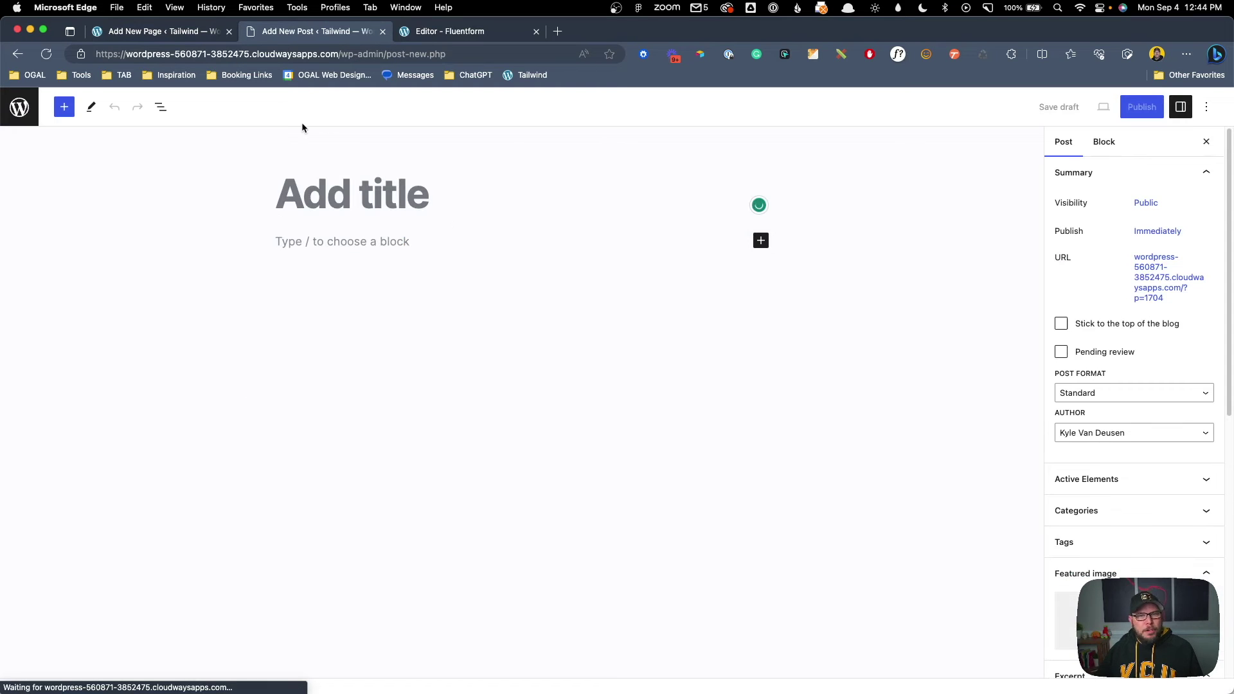
key("super+bracketleft")
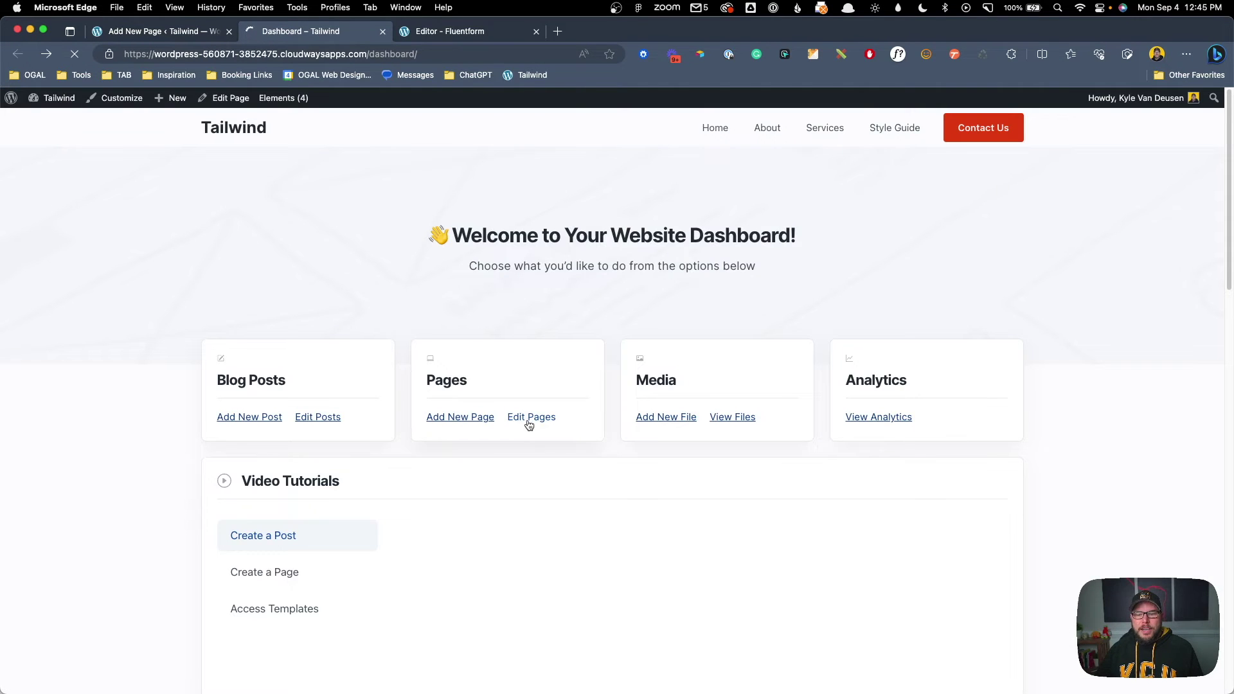
left_click(529, 421)
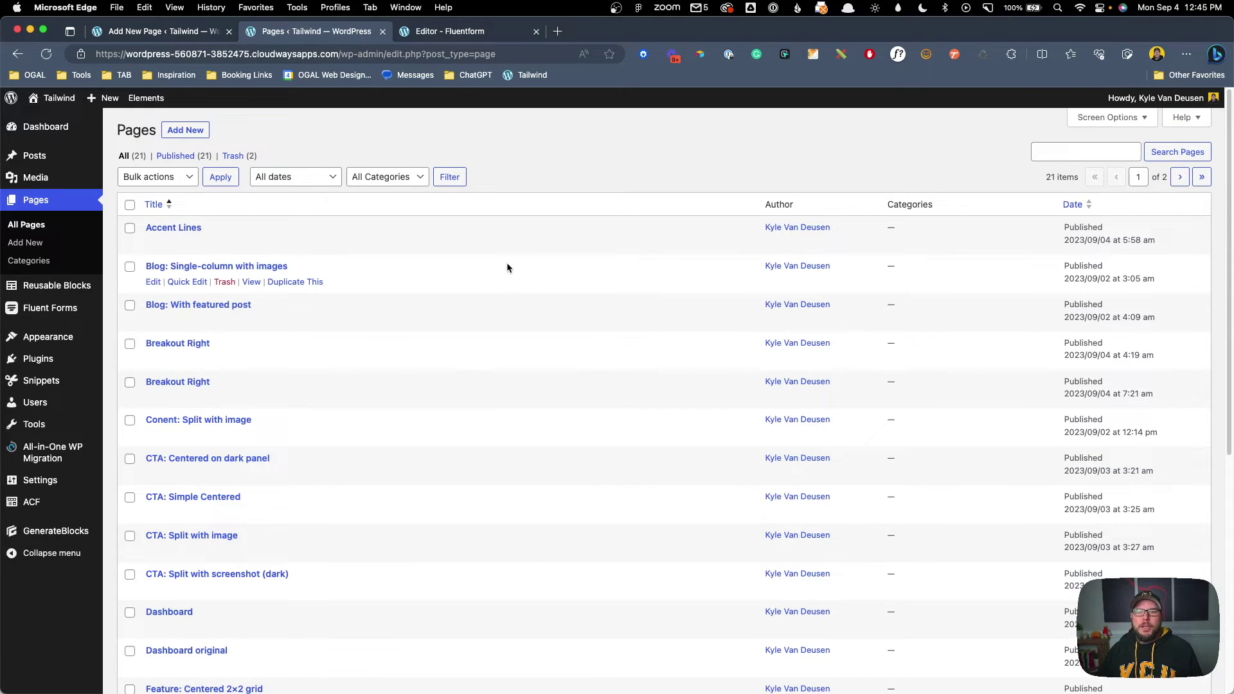
key("super+bracketleft")
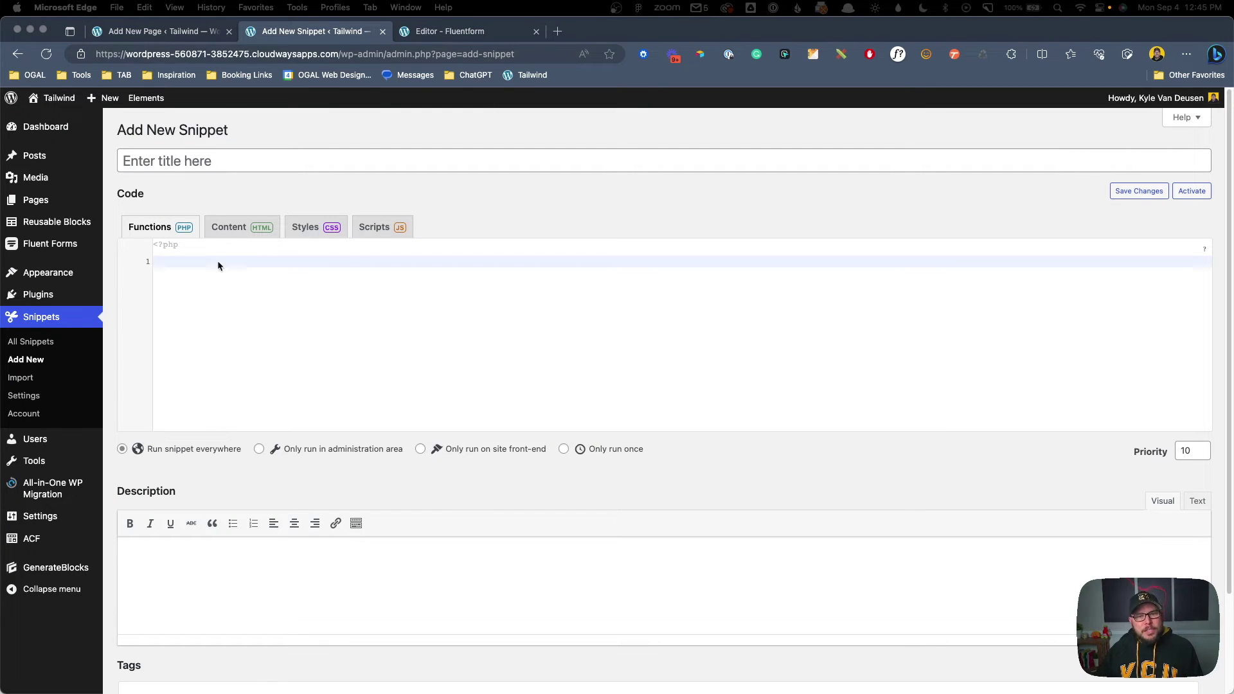
Title the snippet 'Dashbaord Functionality' and paste in the PHP redirect code.
left_click(199, 164)
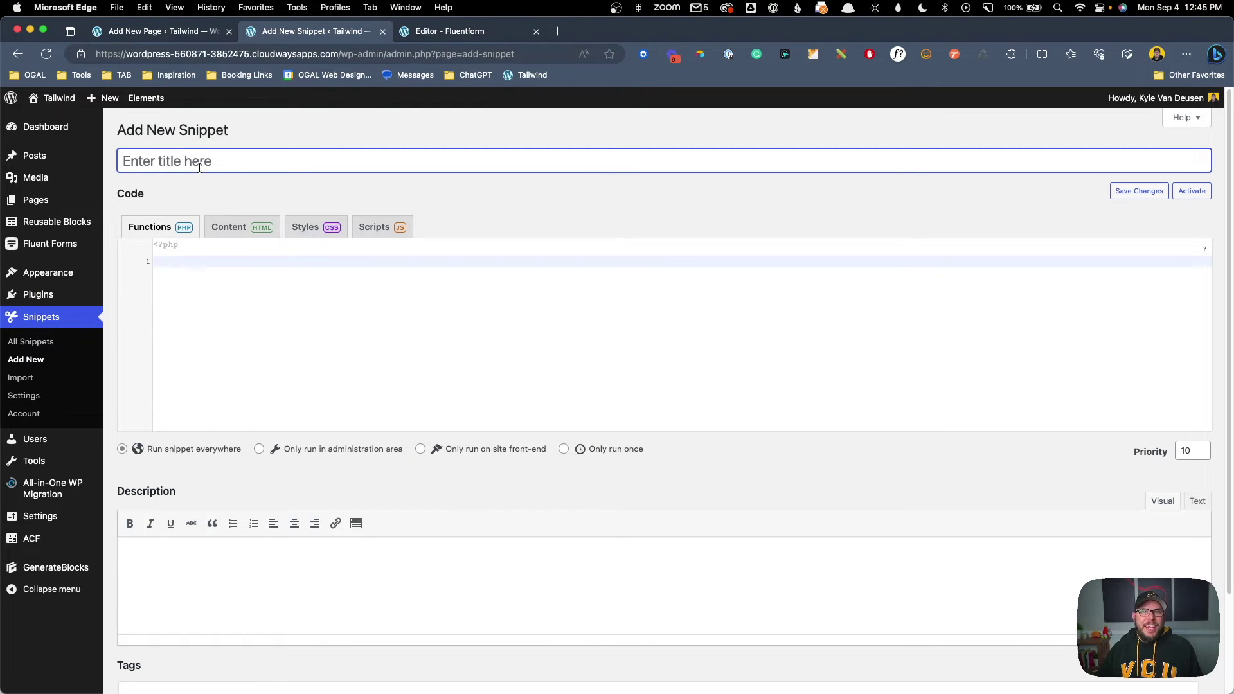
type("Dashbao")
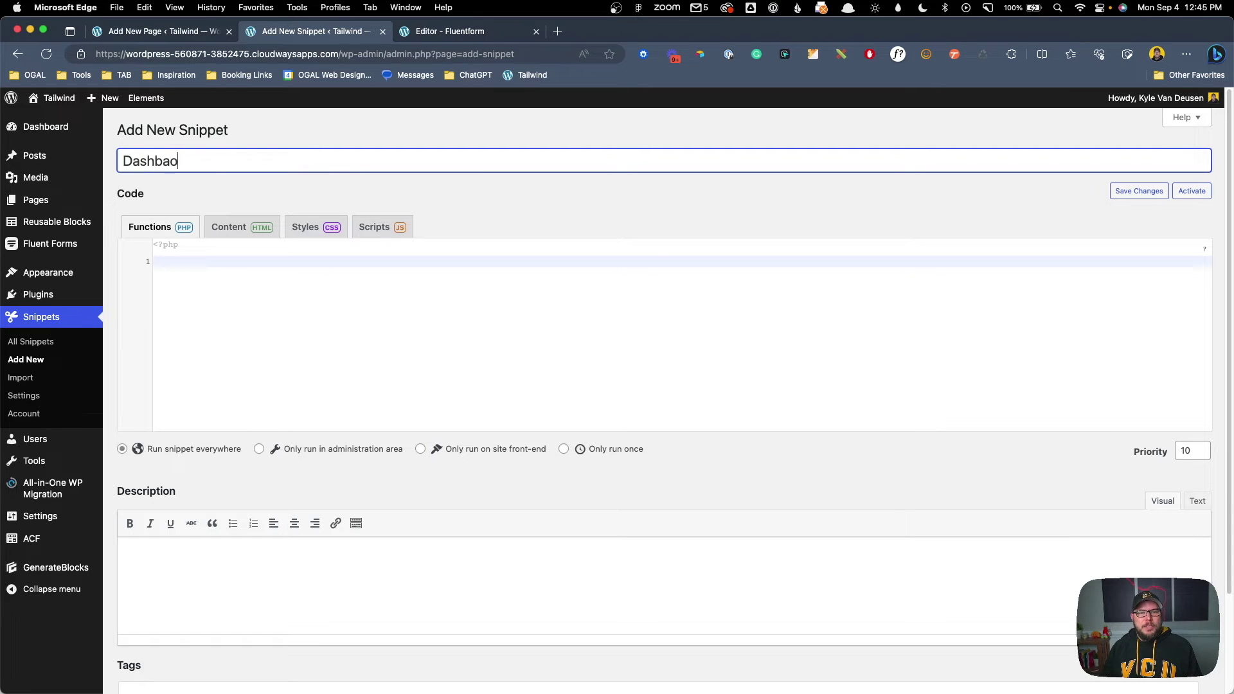
type("rd Functionalit")
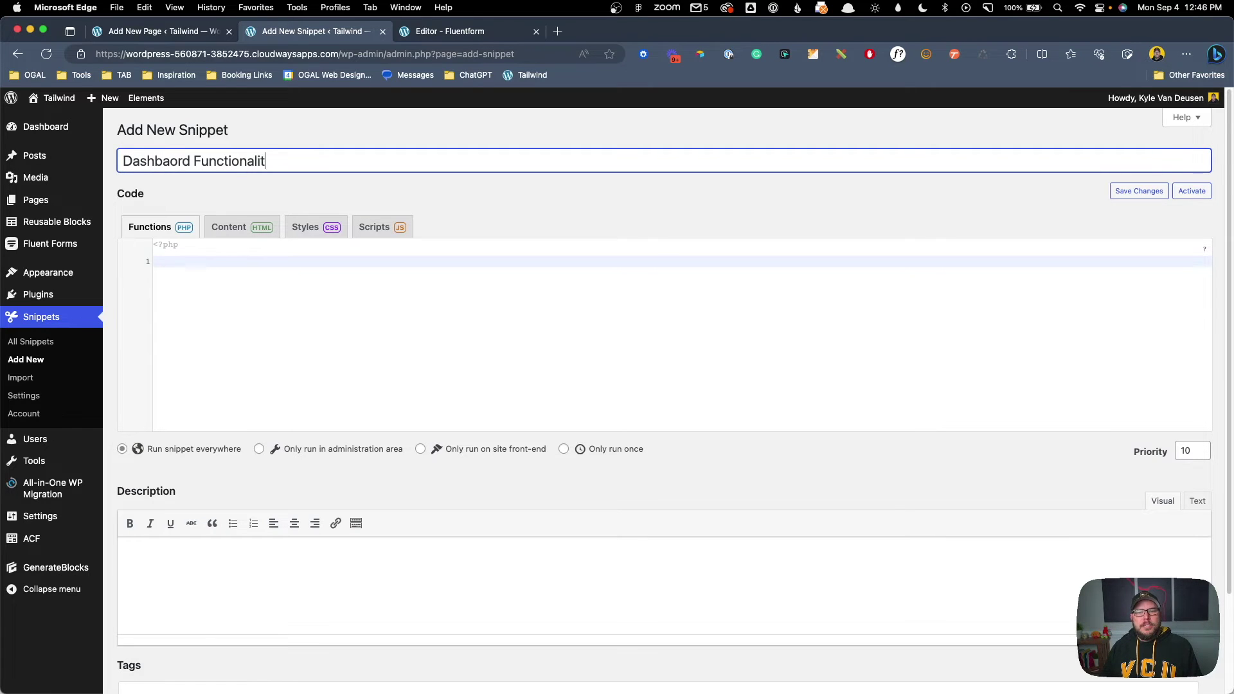
type("y")
left_click(257, 276)
key("super+v")
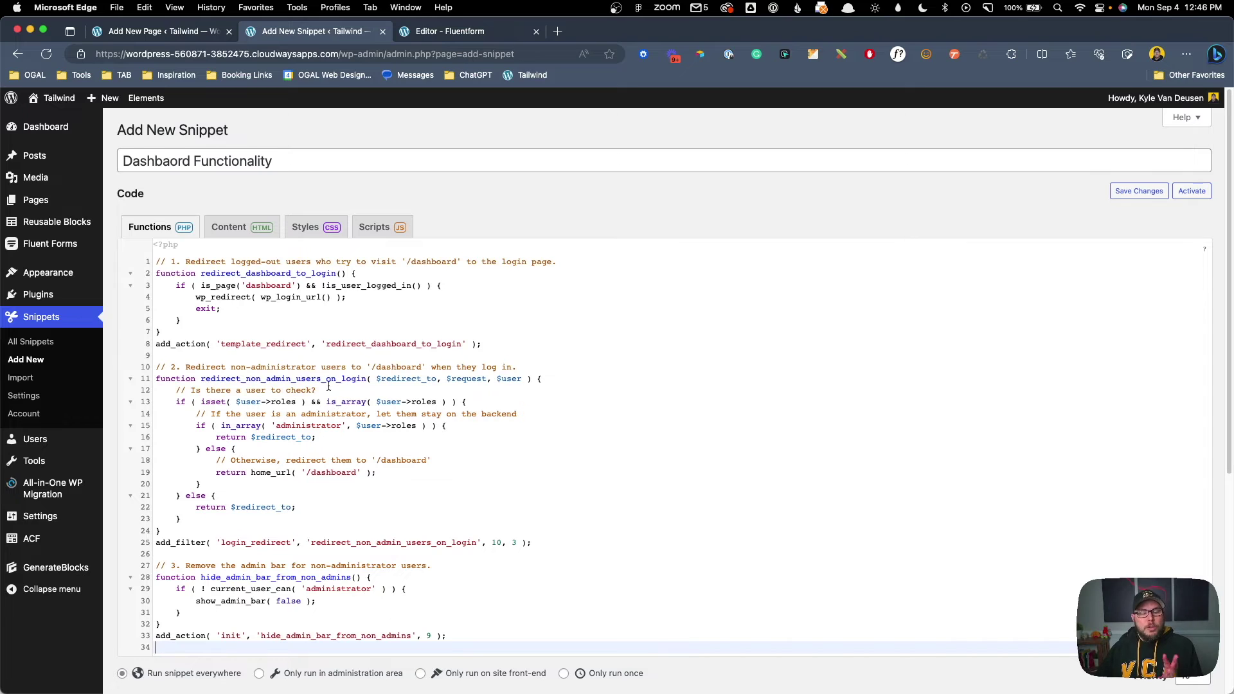
Review the logged-out redirect function and the dashboard page slug it checks.
scroll(328, 386, "down", 2)
scroll(302, 360, "up", 1)
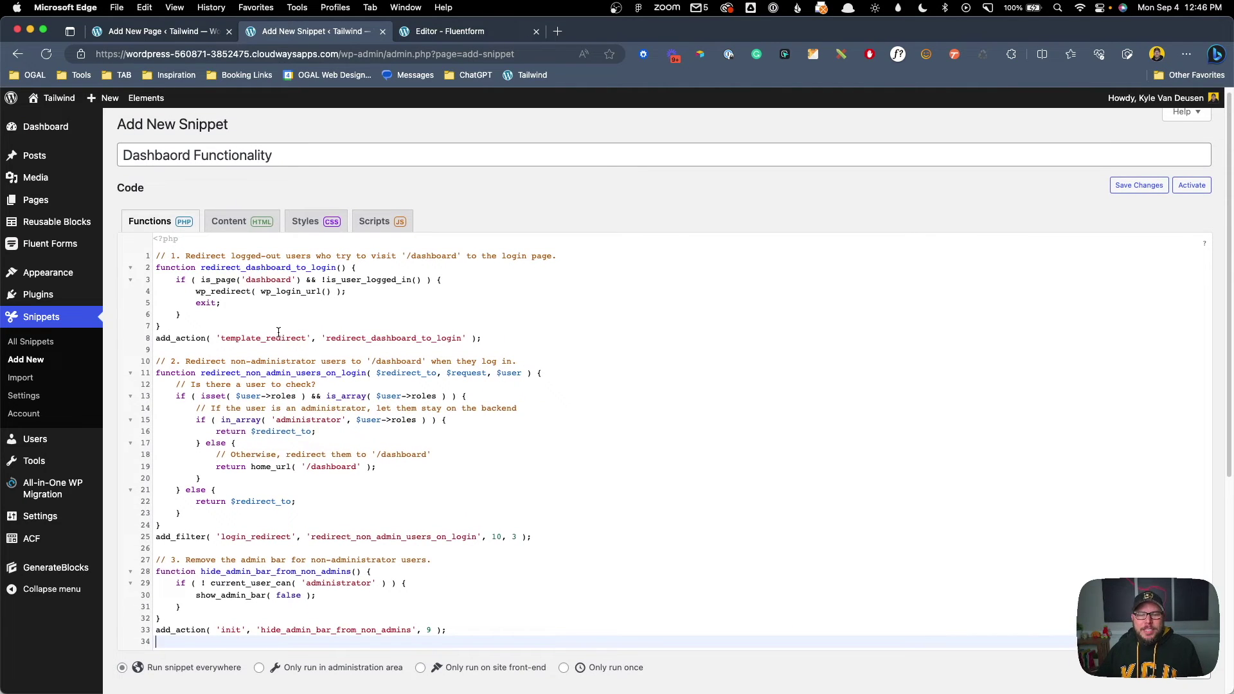
left_click_drag(183, 255, 321, 255)
left_click(183, 255)
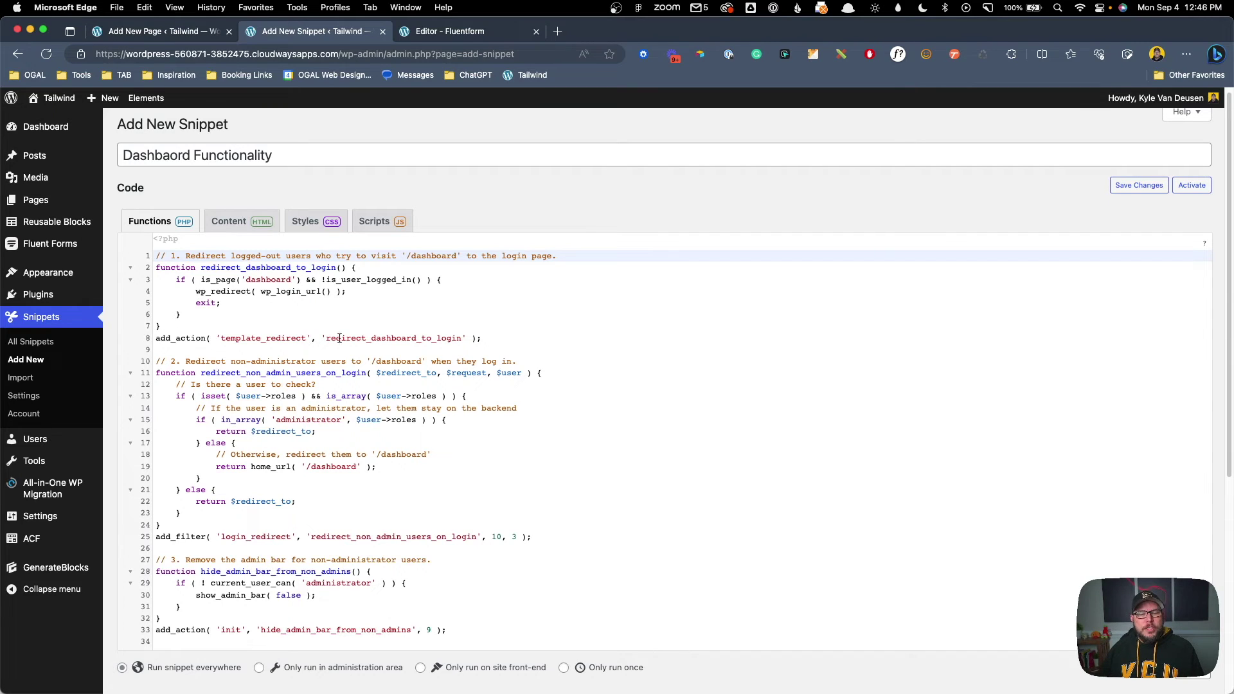
left_click_drag(490, 339, 156, 257)
left_click(272, 291)
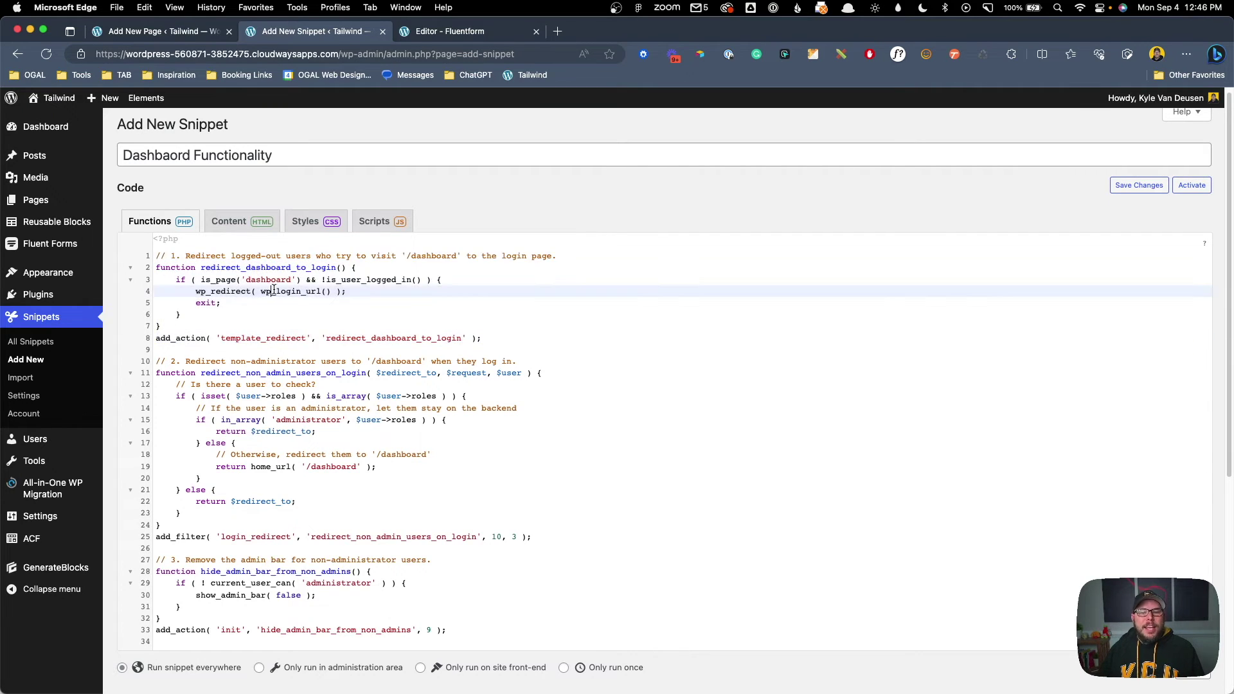
left_click_drag(248, 279, 295, 281)
left_click(293, 281)
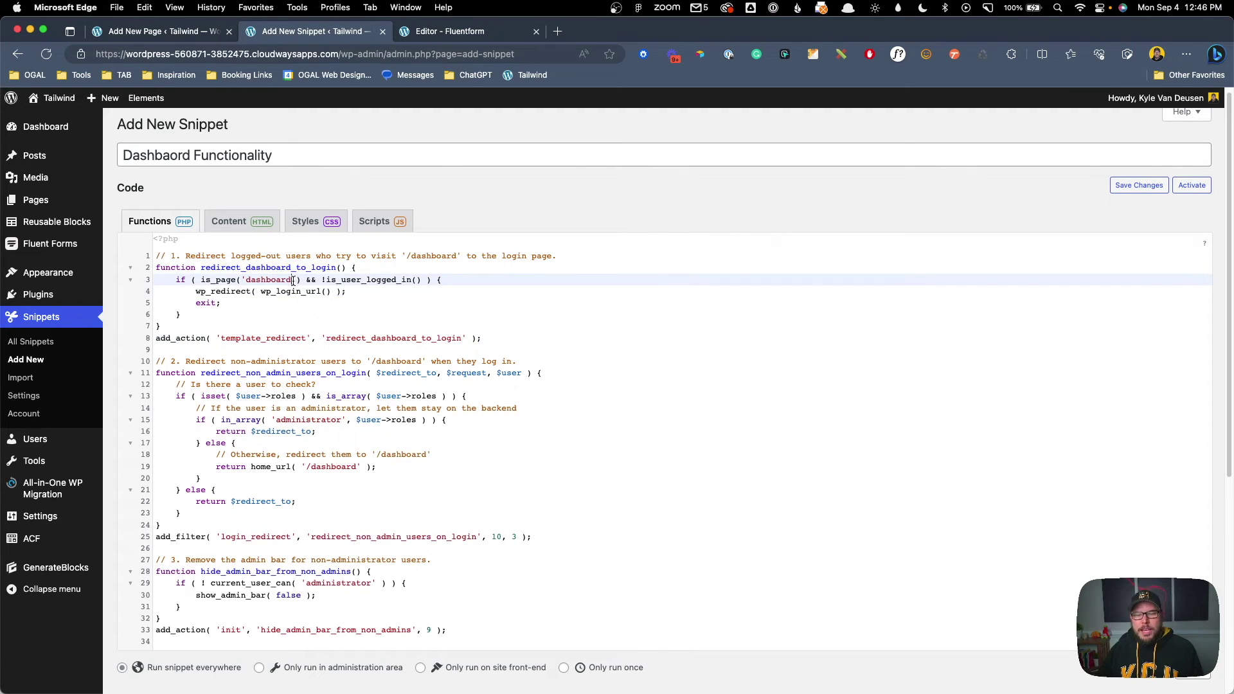
Review the non-admin login redirect and admin bar removal functions in the code.
scroll(293, 283, "down", 2)
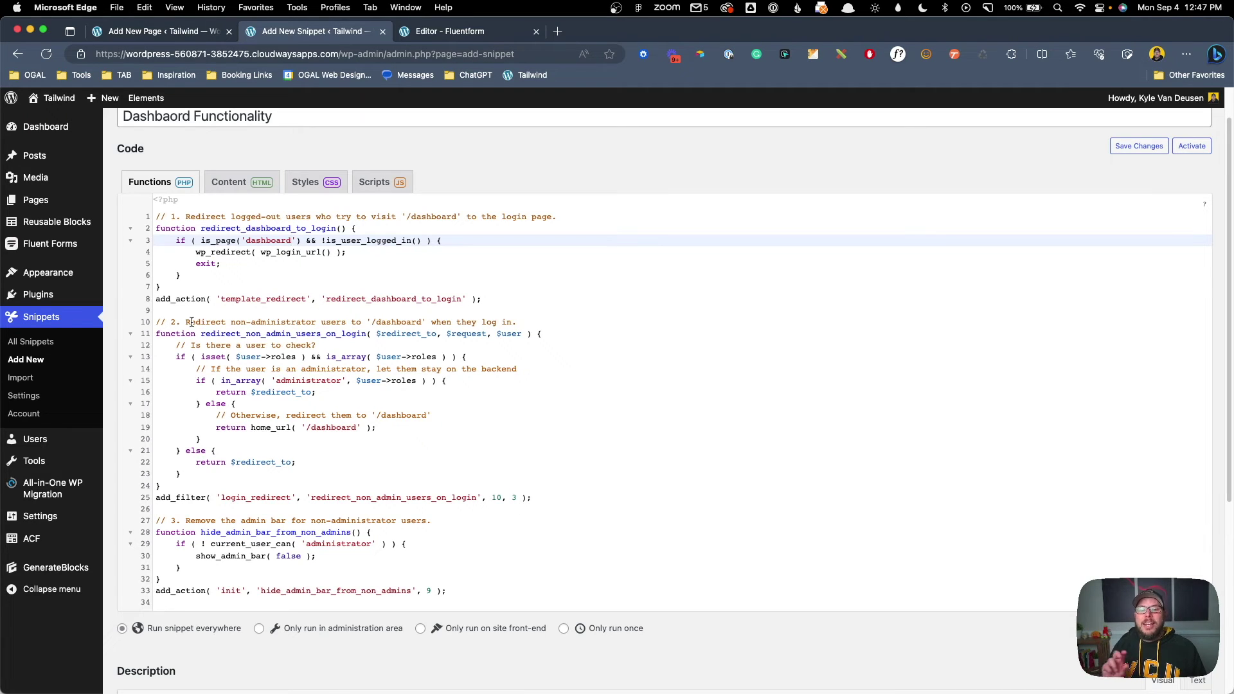
left_click_drag(566, 500, 146, 328)
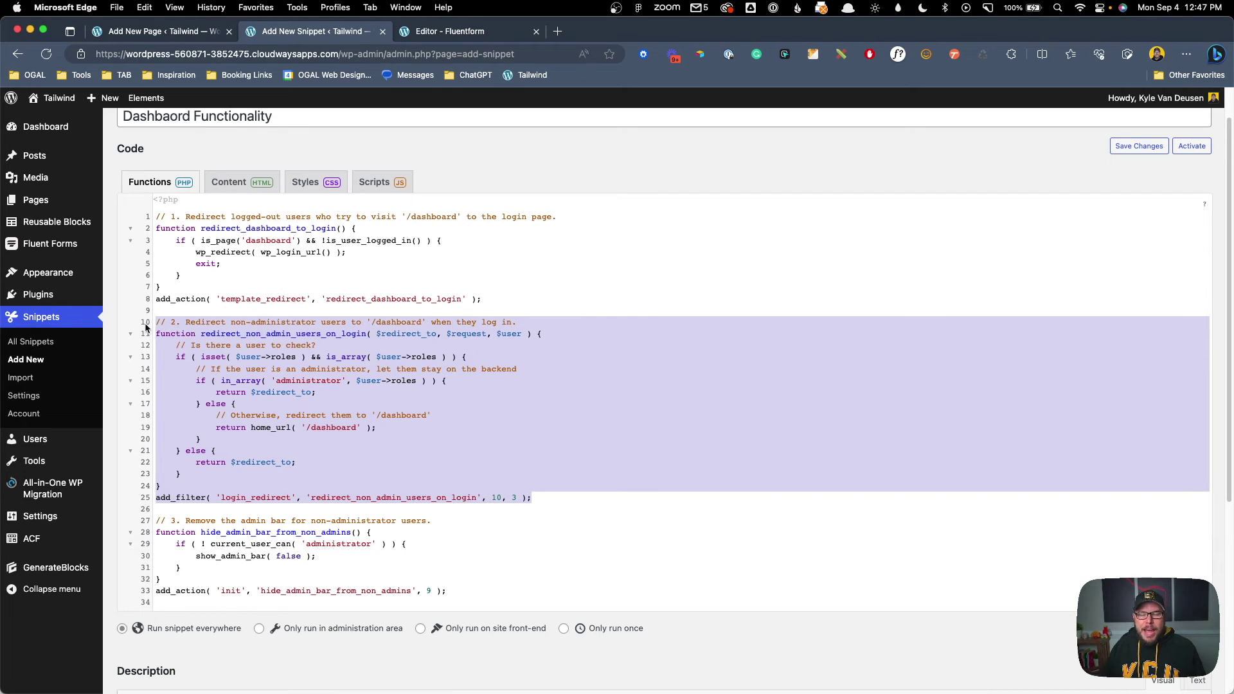
left_click(299, 463)
scroll(386, 463, "down", 1)
left_click(454, 574)
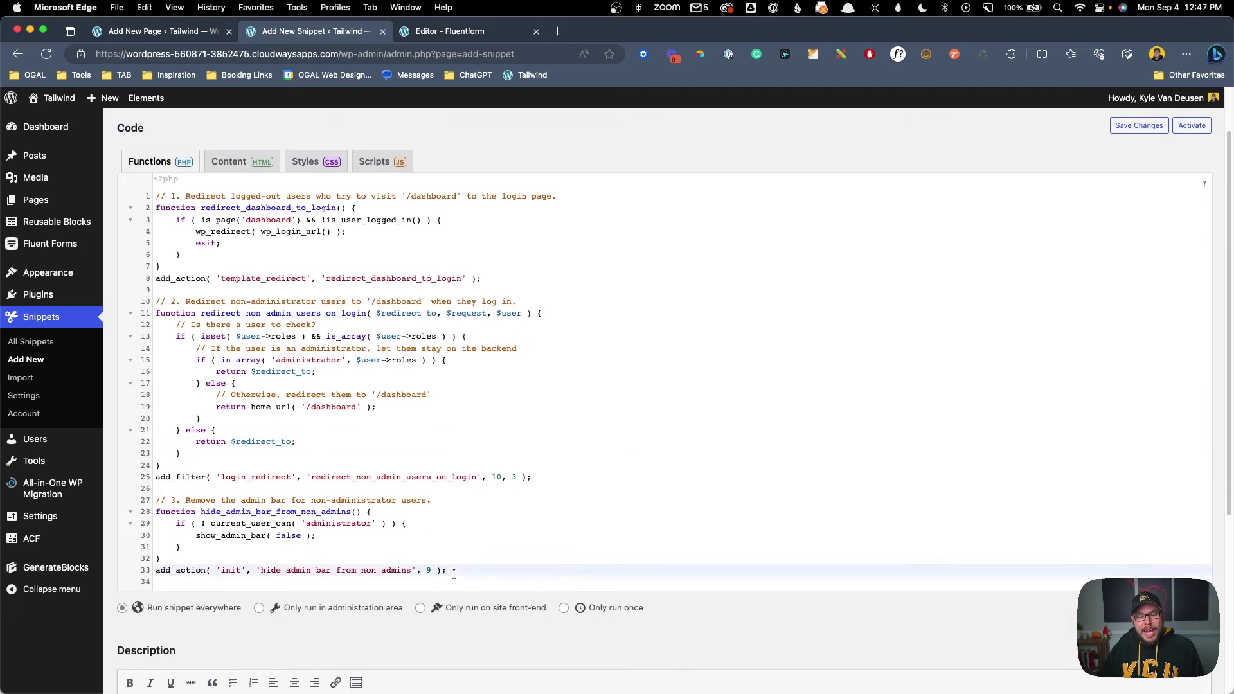
left_click_drag(453, 574, 131, 504)
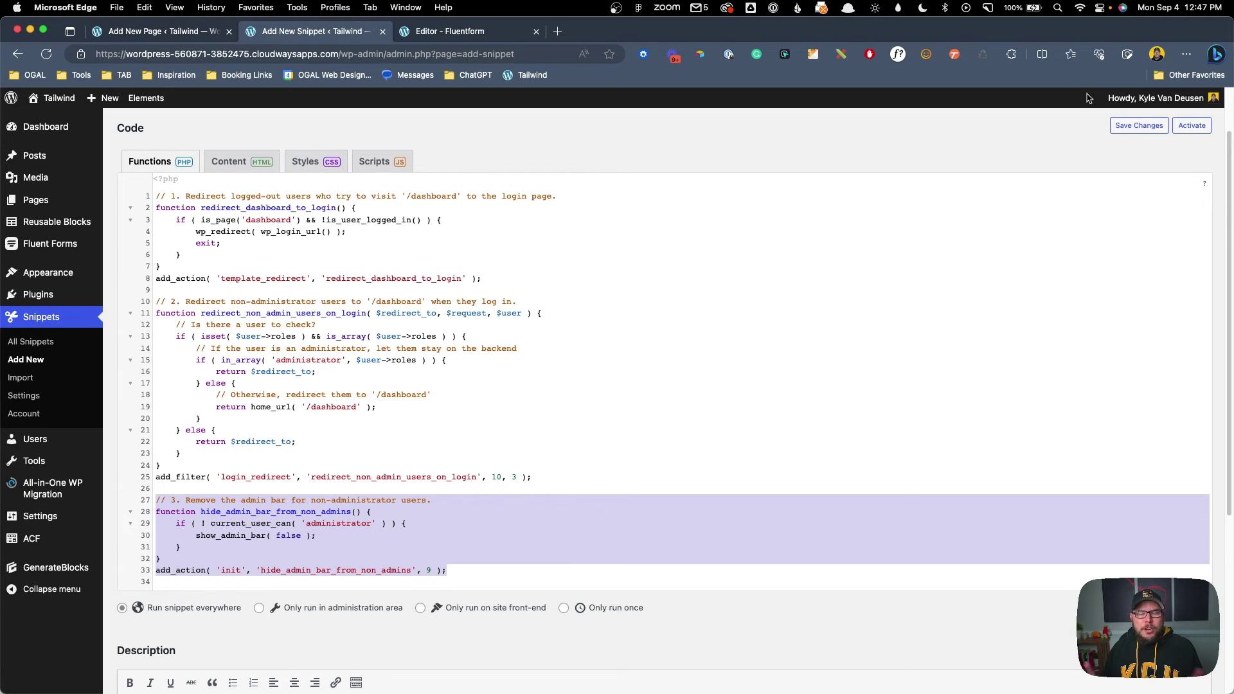
left_click(639, 388)
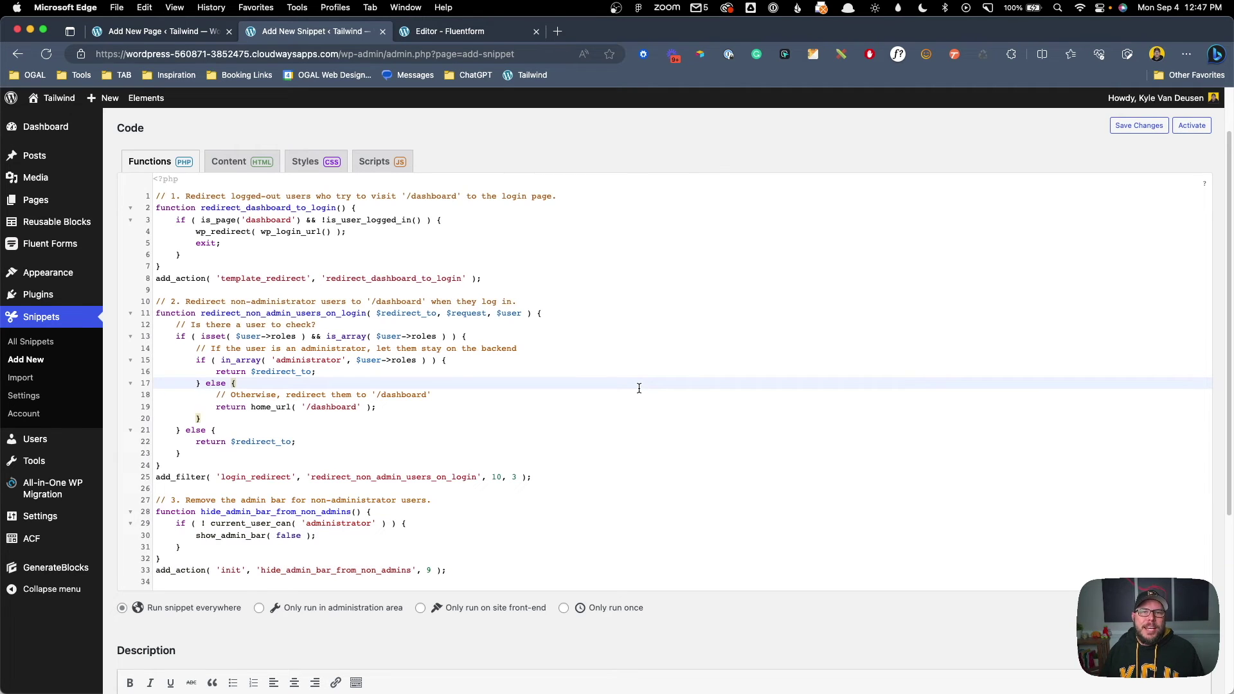
Save and activate the 'Dashbaord Functionality' snippet.
key("super+s")
scroll(174, 589, "down", 5)
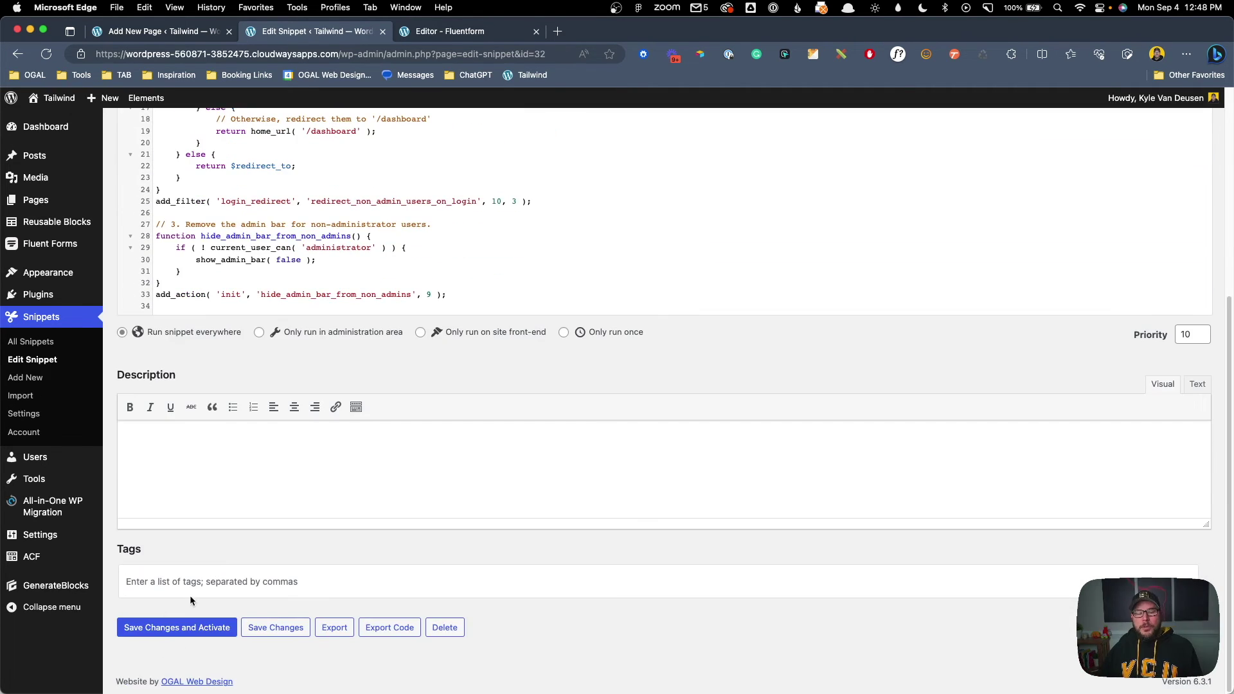
left_click(195, 627)
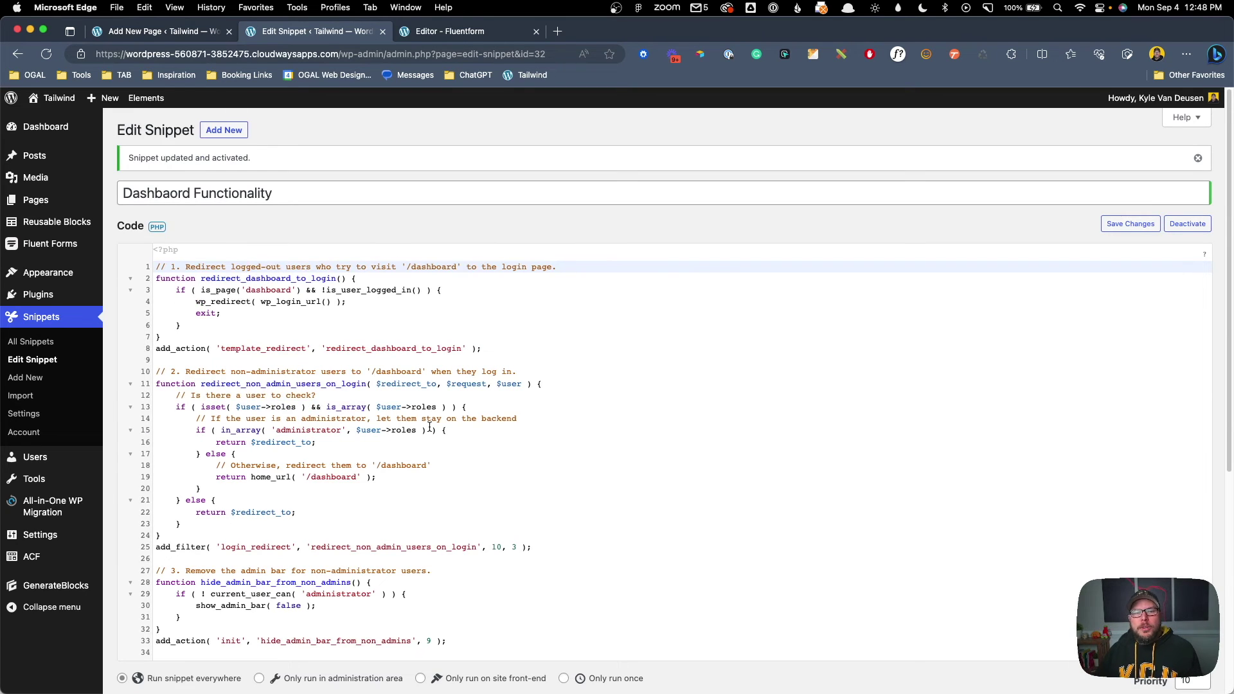
Copy the site's base address and open a new InPrivate window.
key("super+Left")
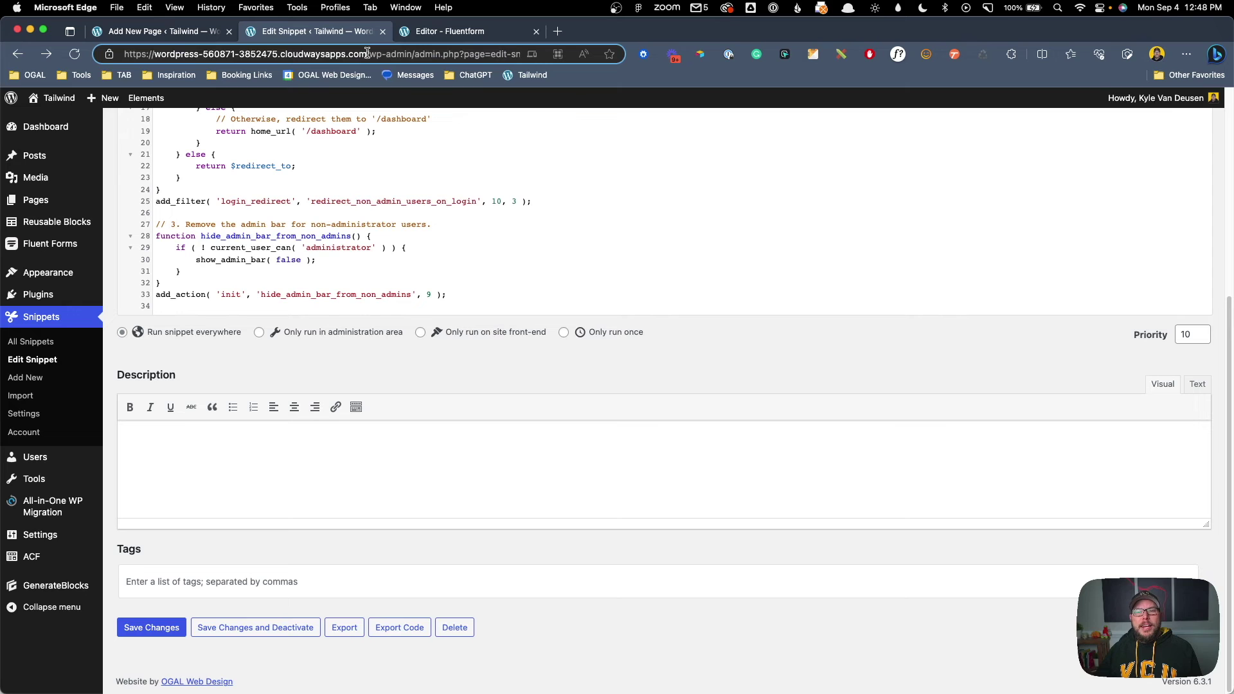
left_click_drag(367, 53, 124, 53)
key("super+c")
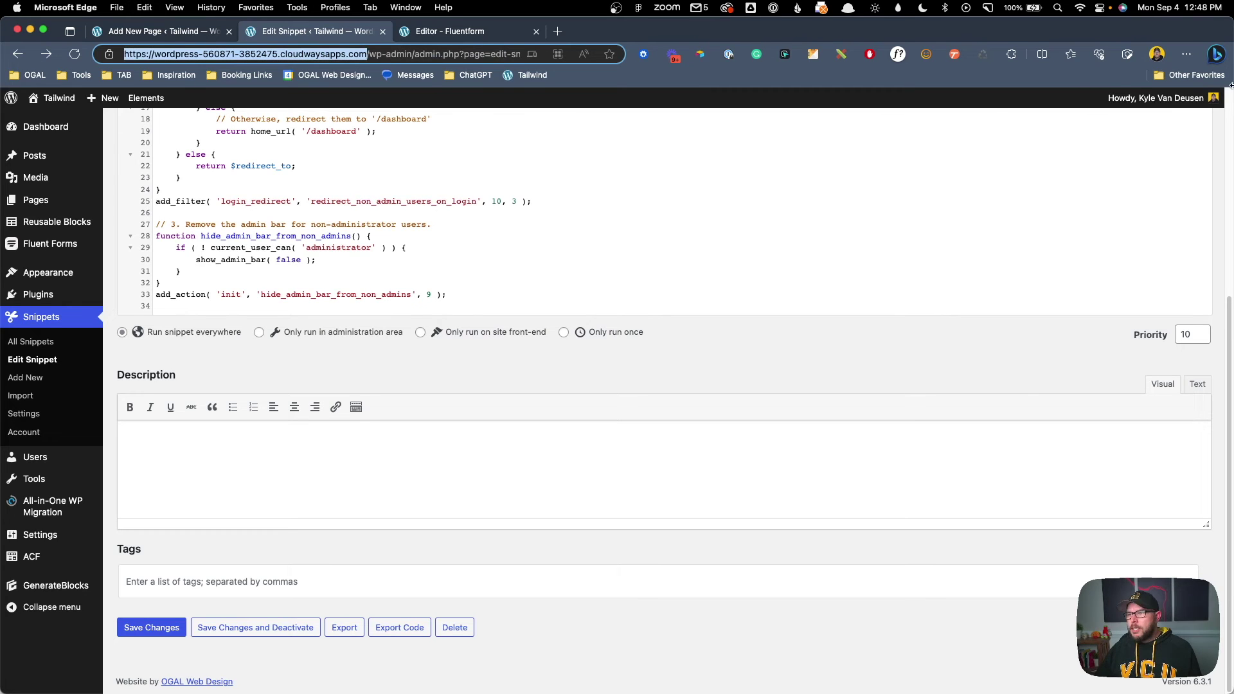
left_click(1186, 53)
left_click(1141, 117)
Load the copied site address in the InPrivate window, then go to its /dashboard page.
key("super+v")
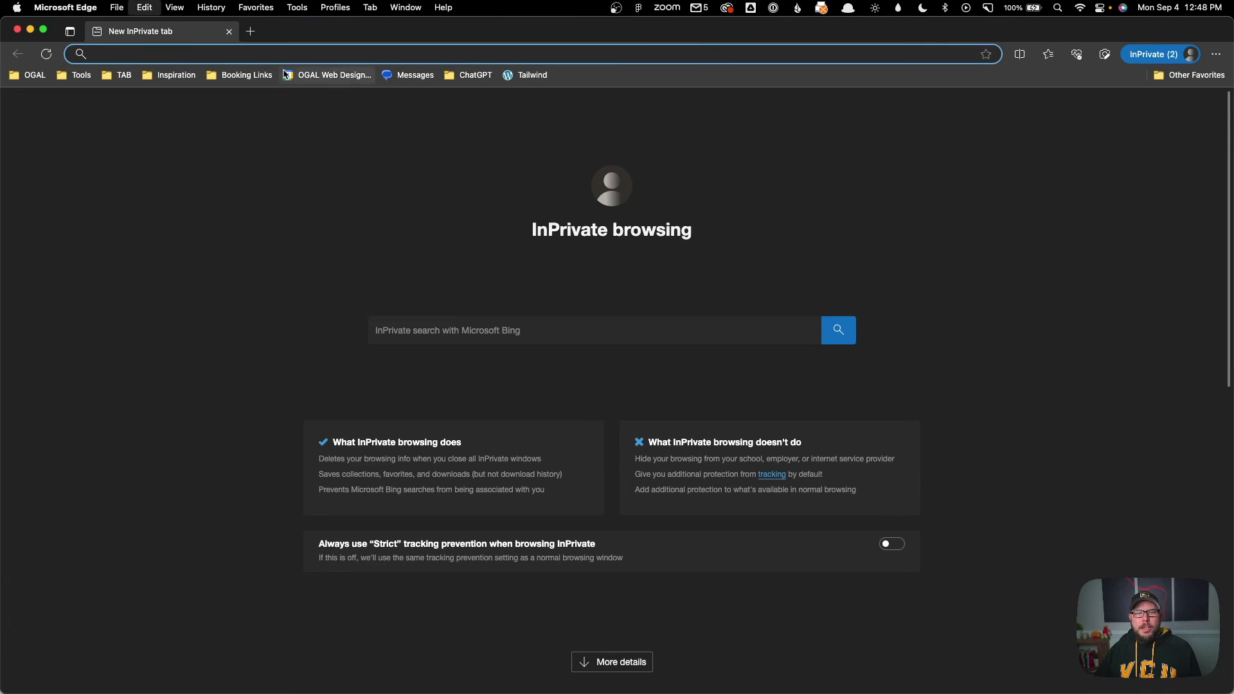
key("Return")
left_click(388, 53)
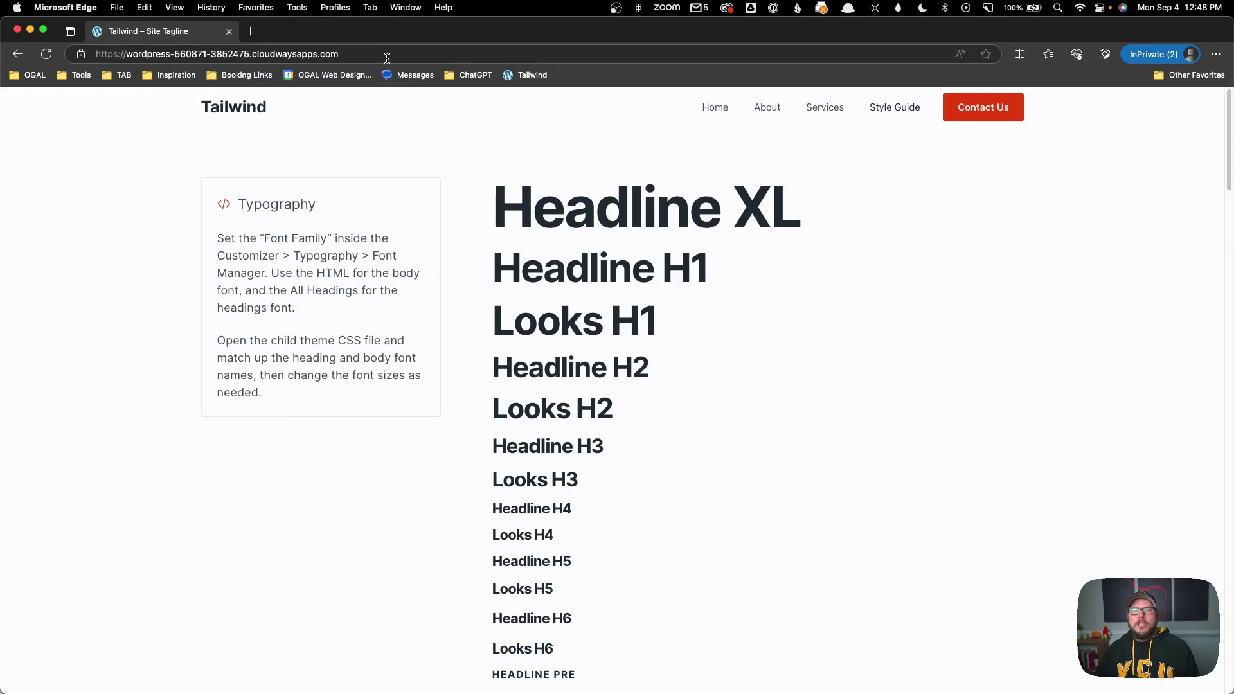
type("/d")
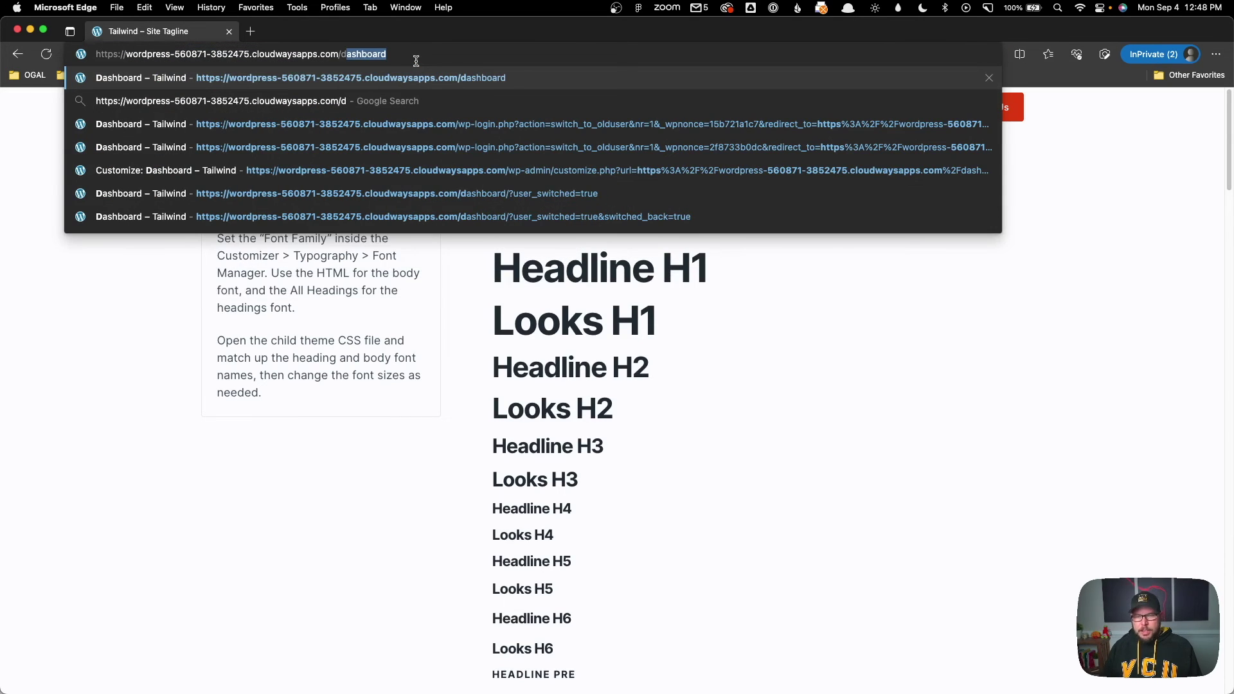
key("Return")
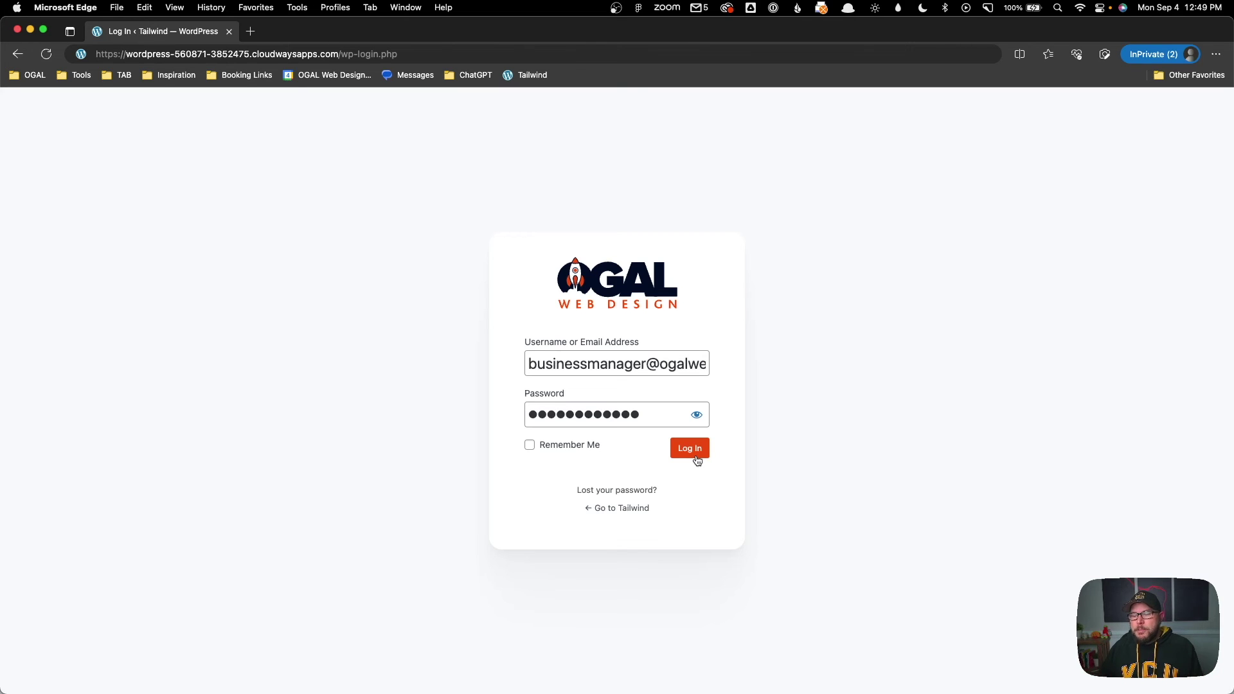
Sign in as the test user and open the three published posts from the dashboard's Blog Posts card.
left_click(697, 459)
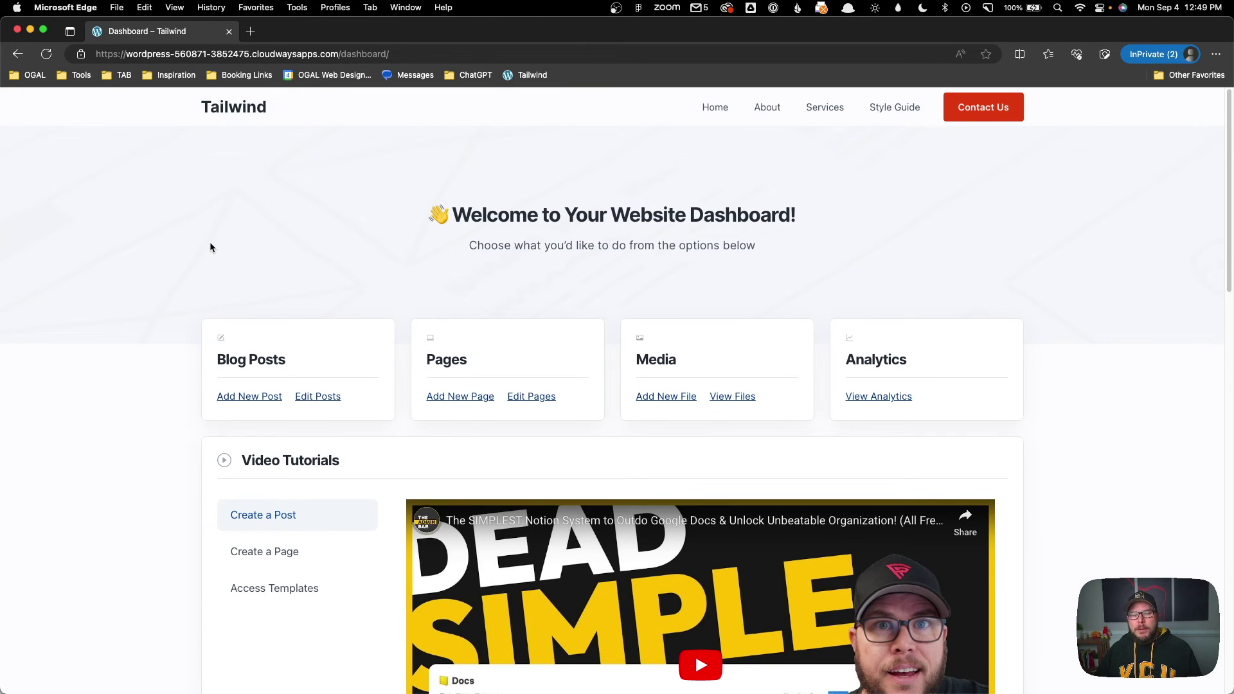
left_click(328, 398)
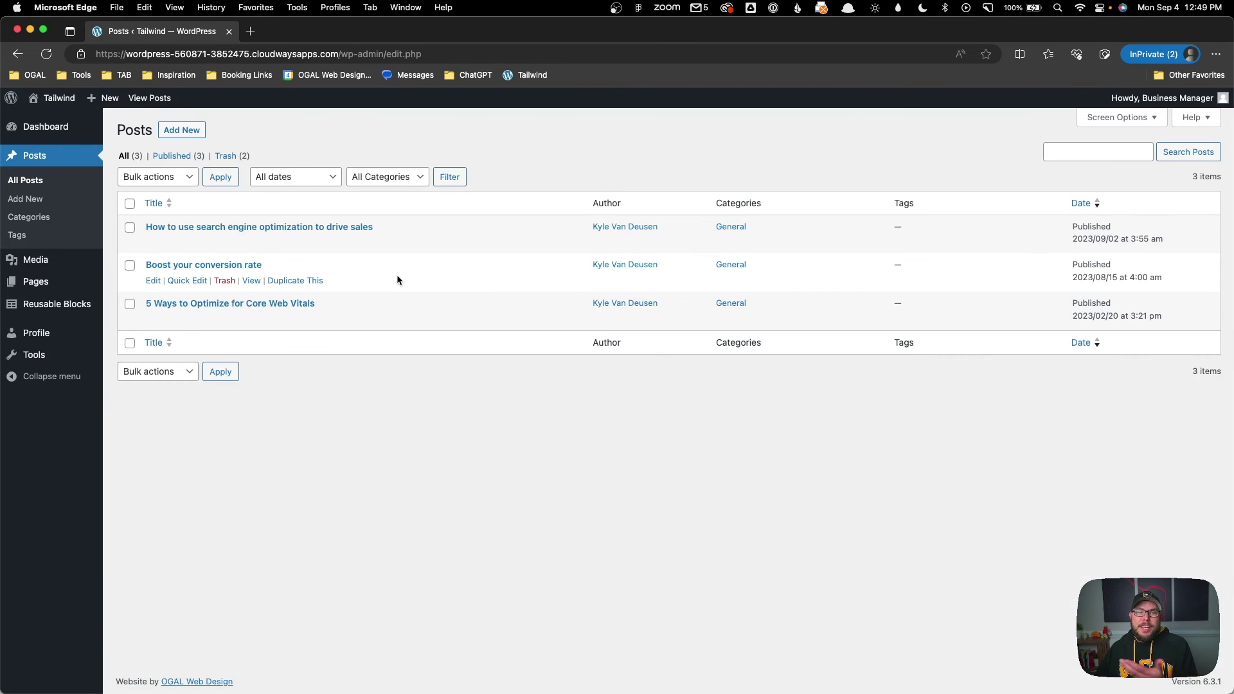
mouse_move(128, 281)
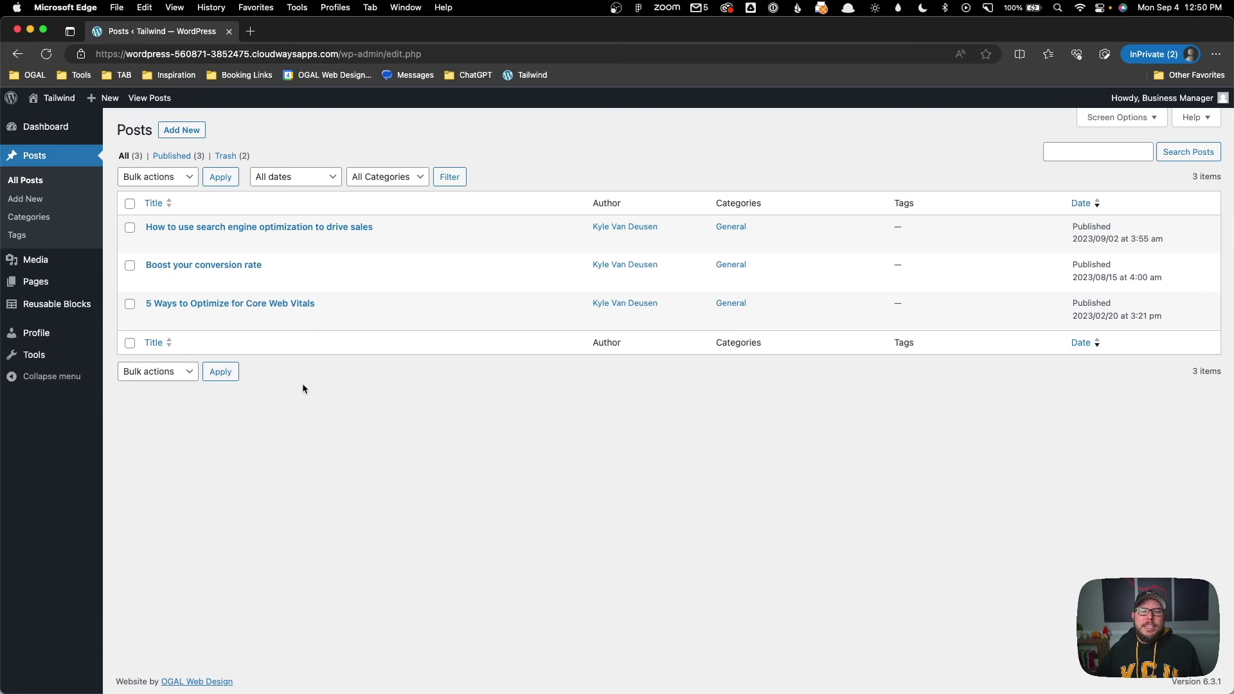